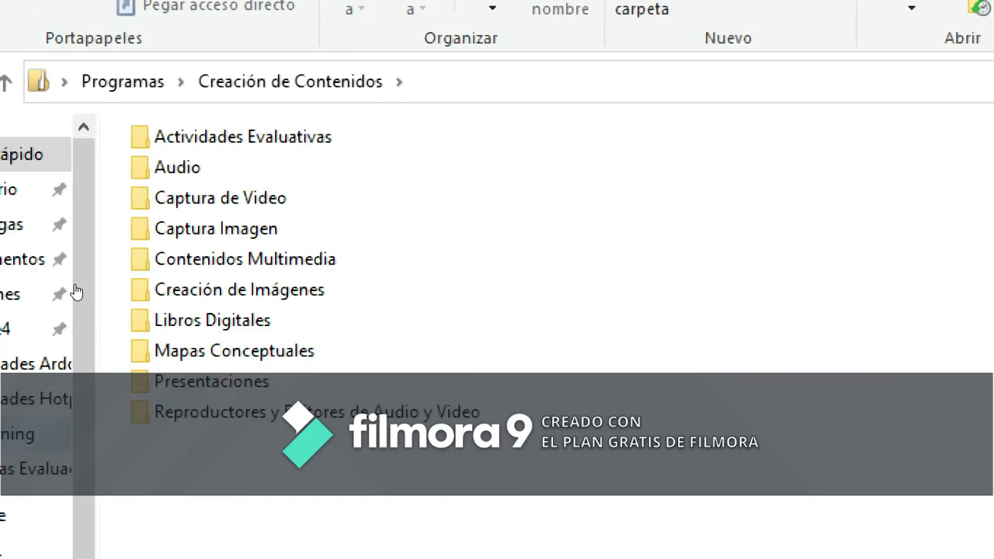
Open the Contenidos Multimedia folder and launch exeLearning from its shortcut.
{"action": "double_click", "coordinate": [232, 204]}
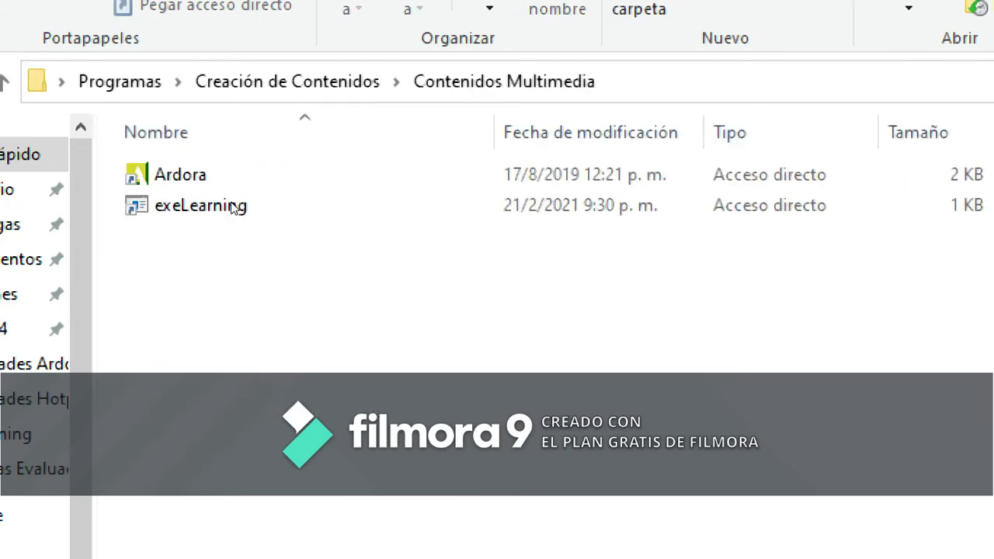
{"action": "left_click", "coordinate": [209, 206]}
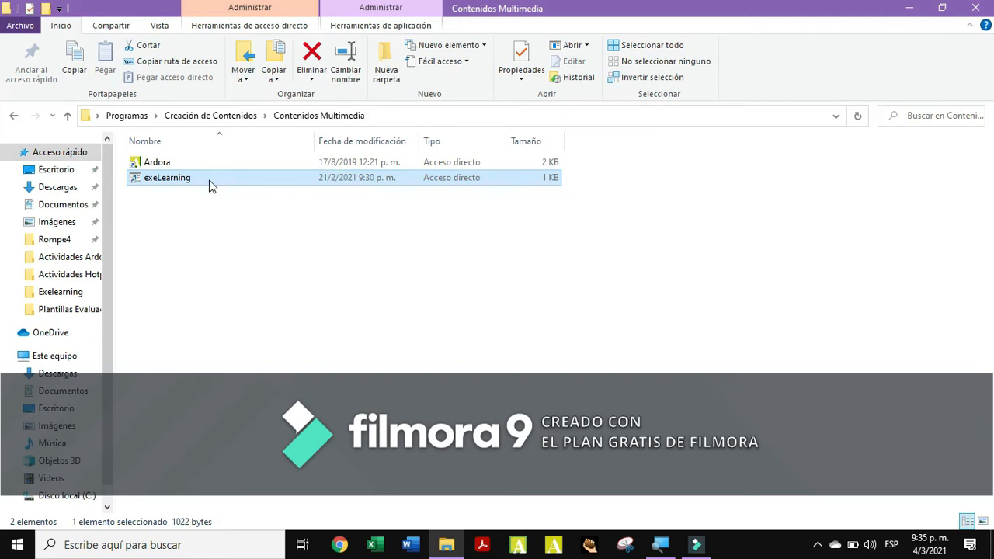
{"action": "double_click", "coordinate": [210, 185]}
{"action": "double_click", "coordinate": [209, 181]}
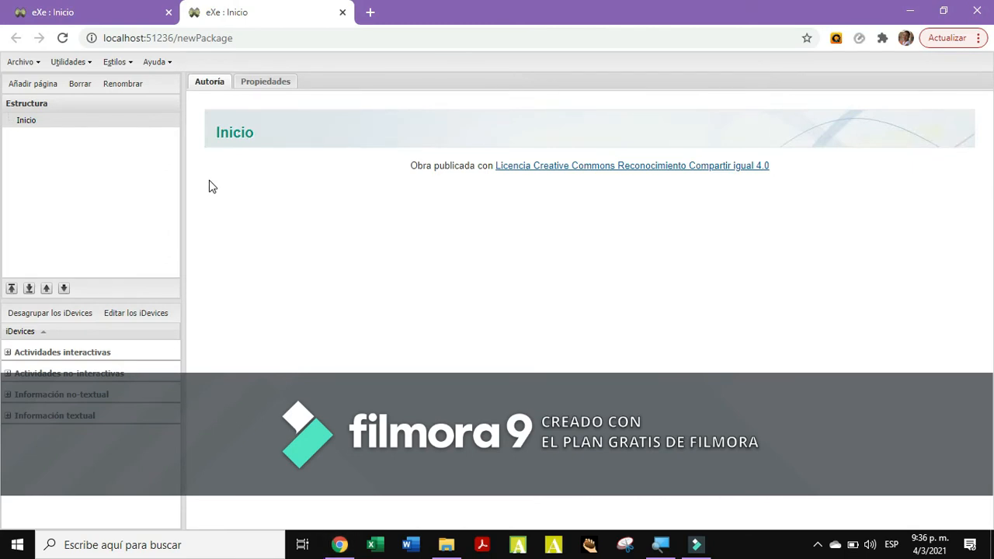
{"action": "left_click", "coordinate": [209, 187]}
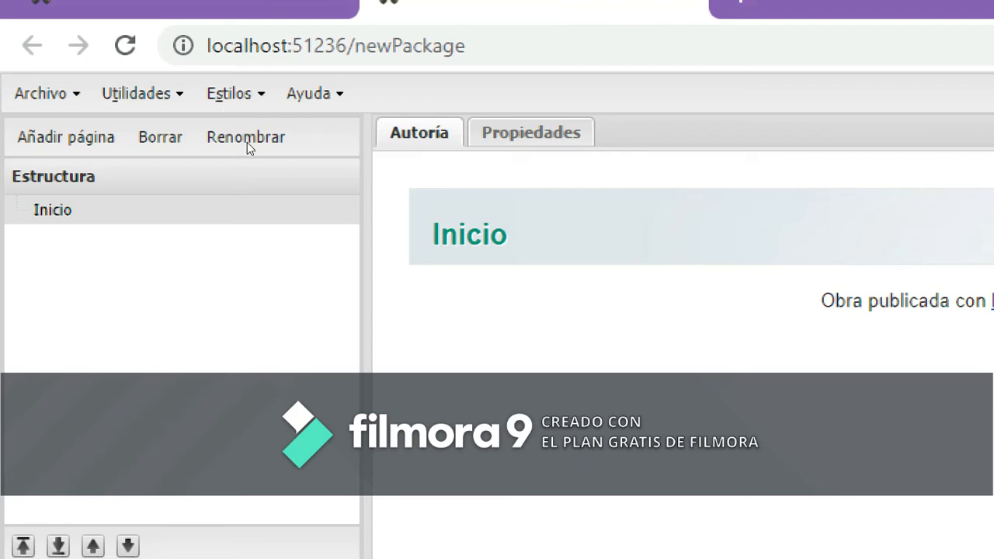
Add four pages to the structure under Inicio, each nested one level below the previous one.
{"action": "left_click", "coordinate": [246, 140]}
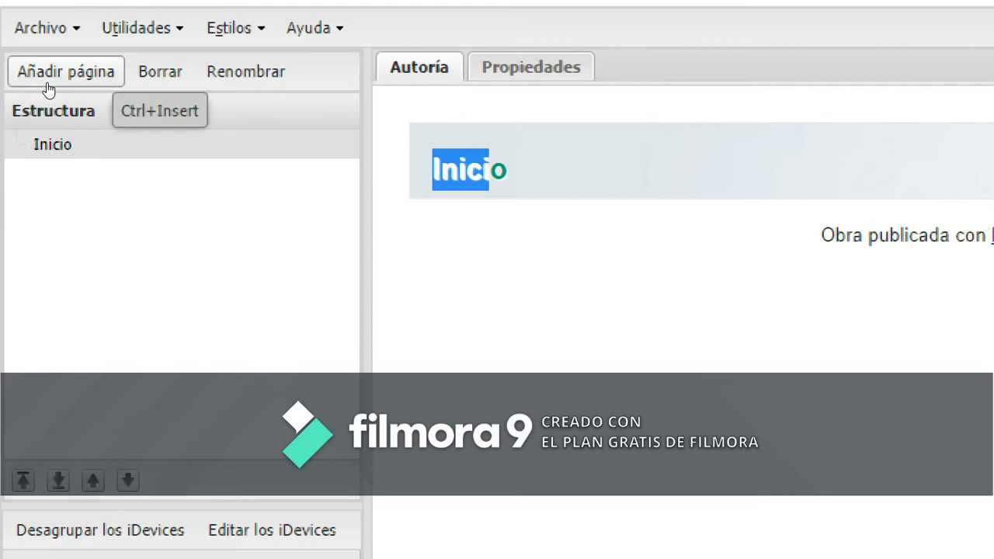
{"action": "left_click", "coordinate": [47, 84]}
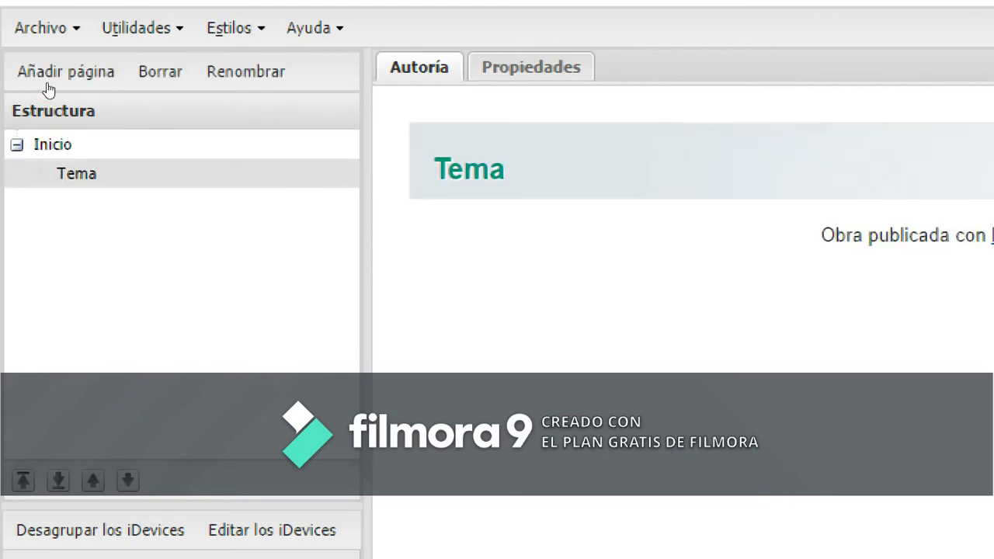
{"action": "left_click", "coordinate": [31, 87]}
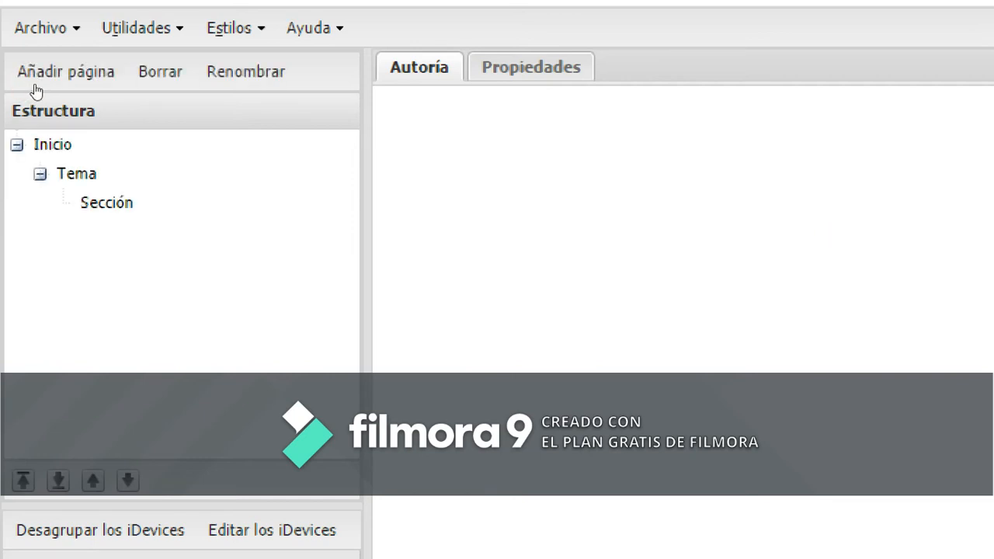
{"action": "left_click", "coordinate": [35, 84]}
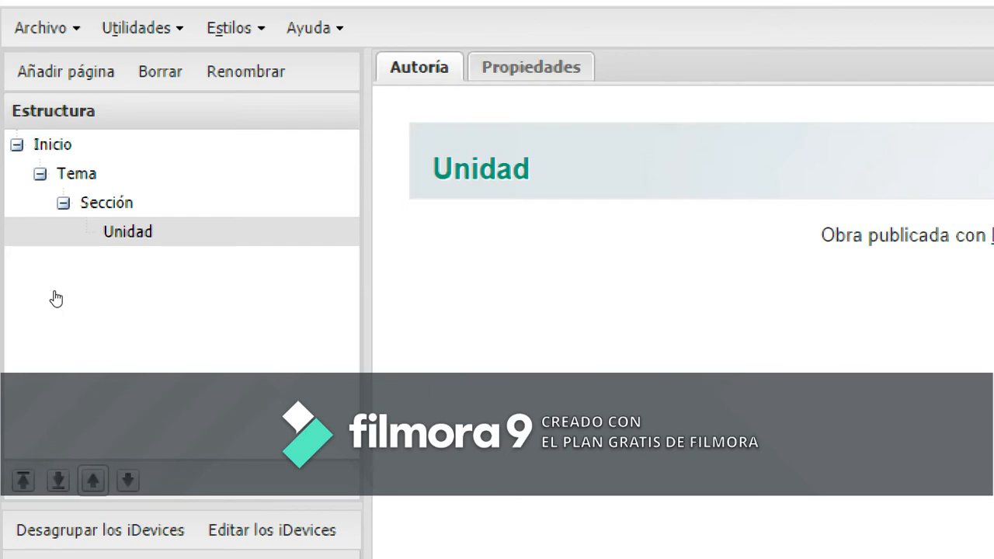
{"action": "left_click", "coordinate": [20, 87]}
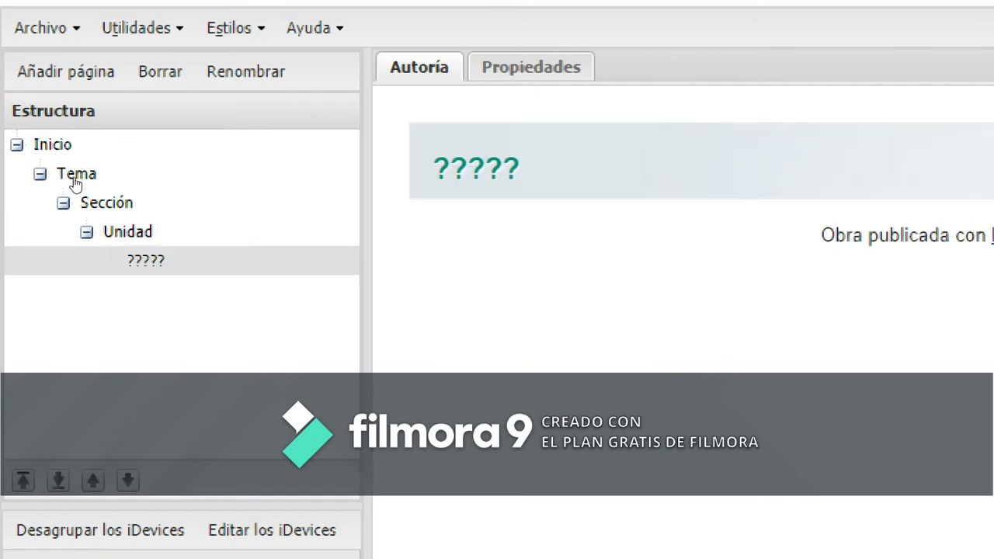
Promote the two deepest pages in the hierarchy until both sit directly under the Tema page.
{"action": "left_click", "coordinate": [73, 177]}
{"action": "left_click", "coordinate": [74, 178]}
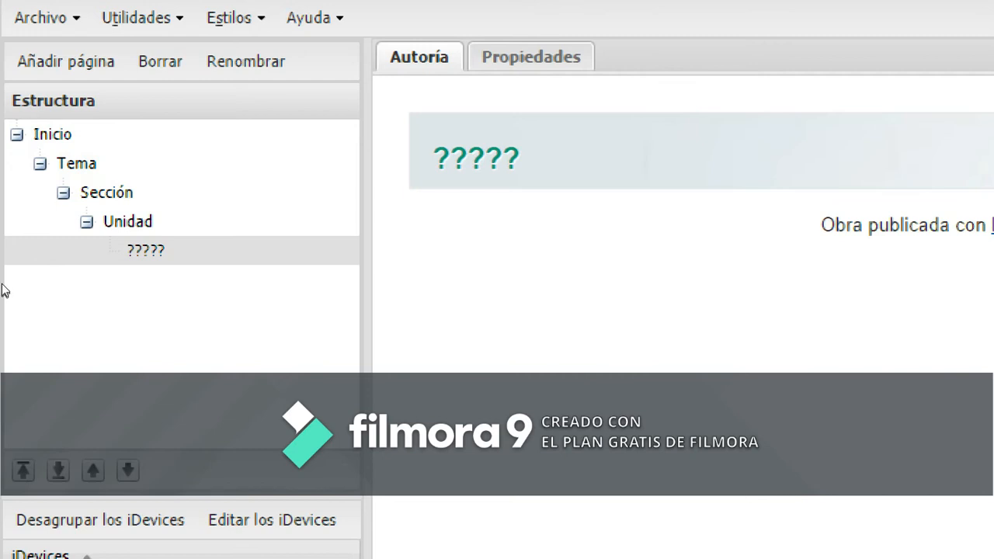
{"action": "left_click", "coordinate": [23, 470]}
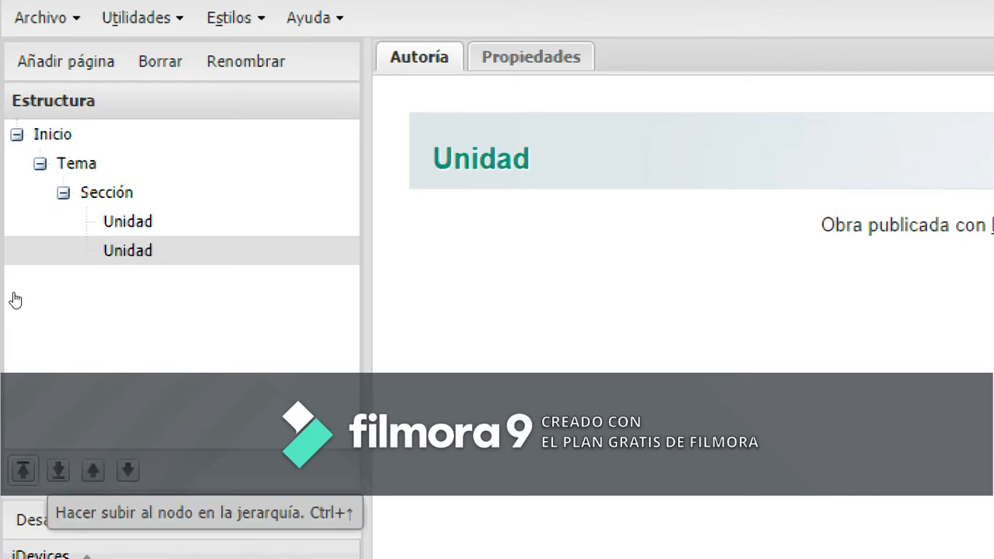
{"action": "left_click", "coordinate": [23, 470]}
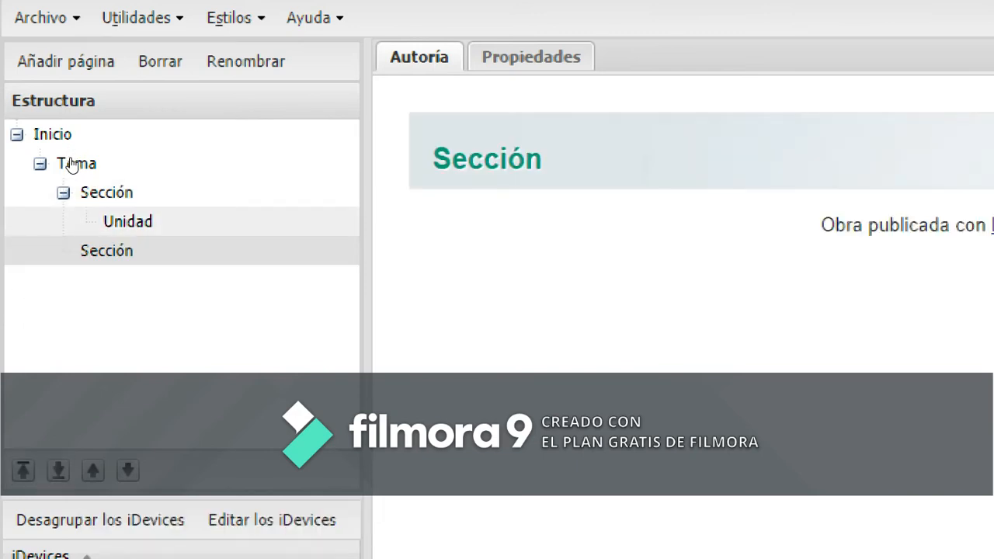
{"action": "key", "text": "Up"}
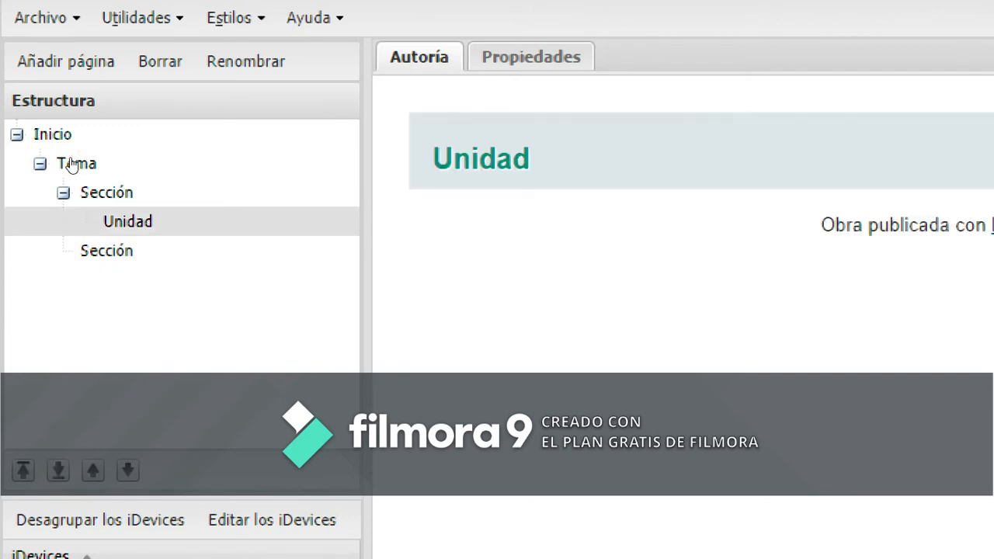
{"action": "left_click", "coordinate": [12, 297]}
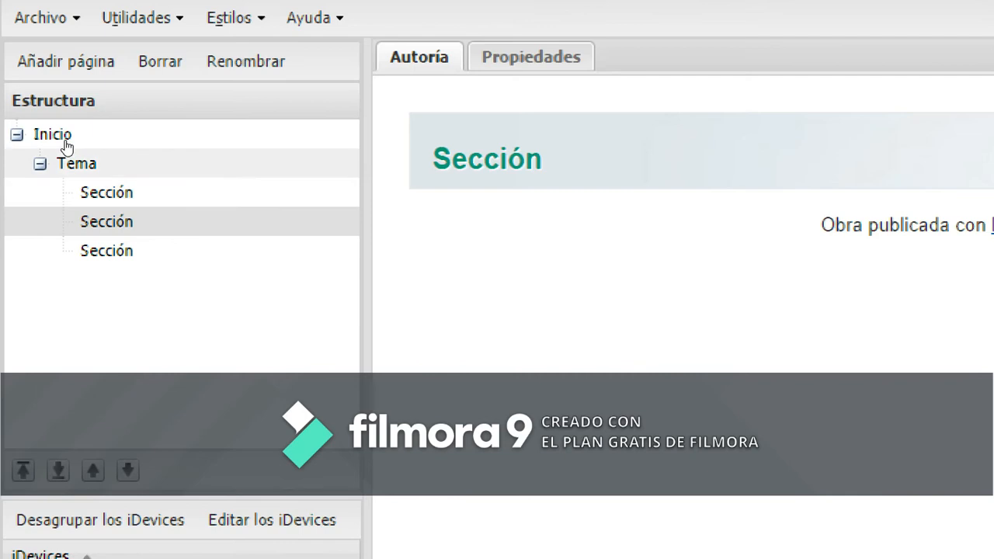
Promote the three Sección pages one level so that they sit directly under Inicio.
{"action": "left_click", "coordinate": [64, 149]}
{"action": "left_click", "coordinate": [14, 290]}
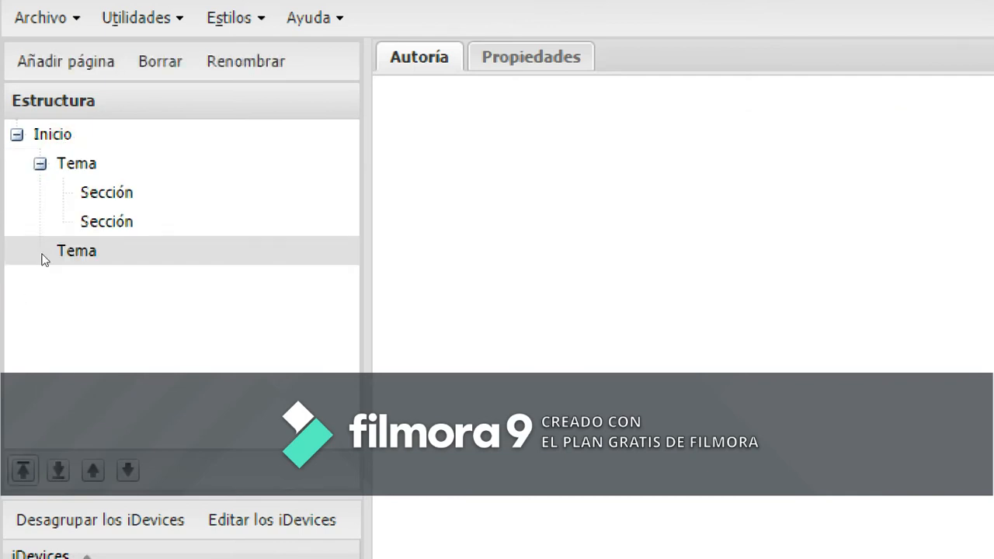
{"action": "left_click", "coordinate": [62, 149]}
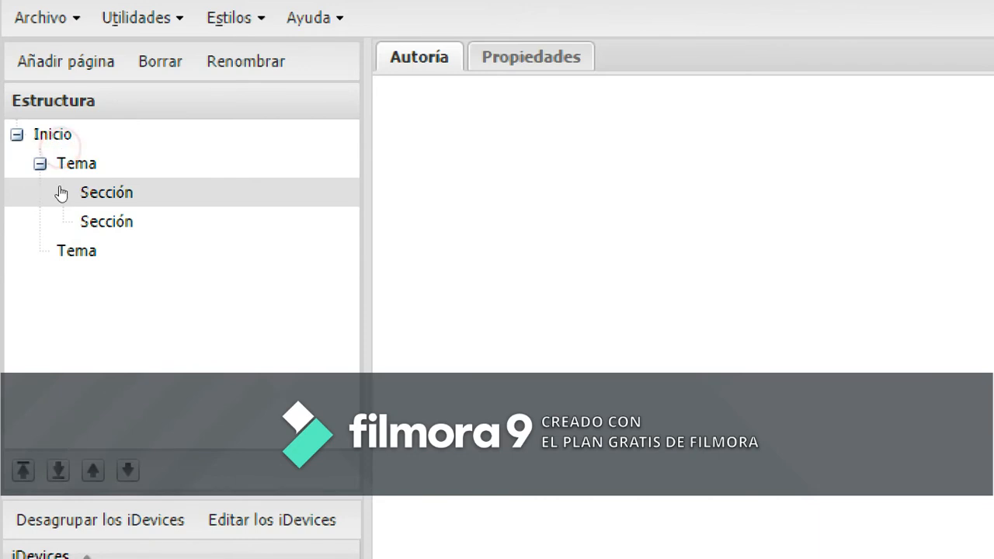
{"action": "left_click", "coordinate": [10, 293]}
{"action": "left_click", "coordinate": [70, 146]}
{"action": "left_click", "coordinate": [12, 301]}
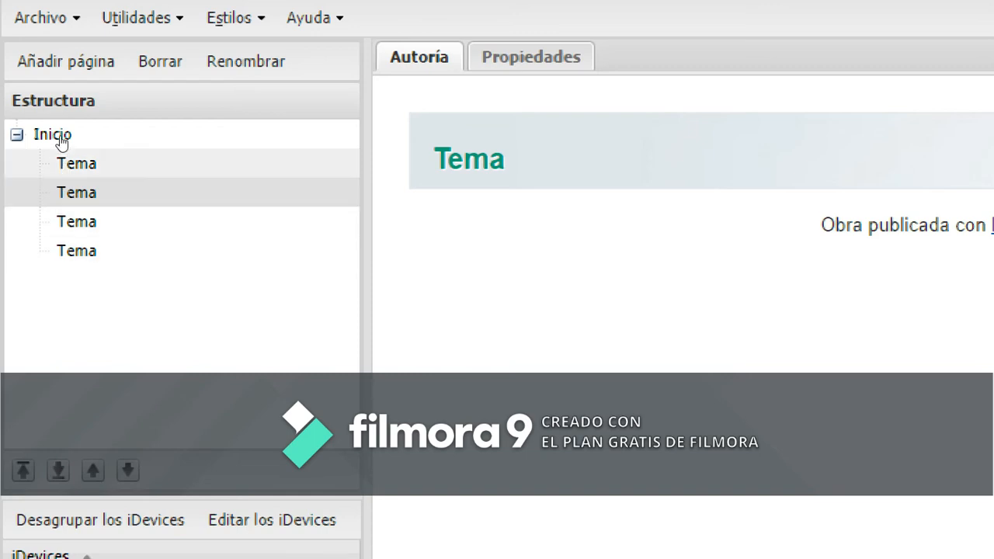
Delete the second Tema page from the structure and confirm the deletion.
{"action": "left_click", "coordinate": [87, 81]}
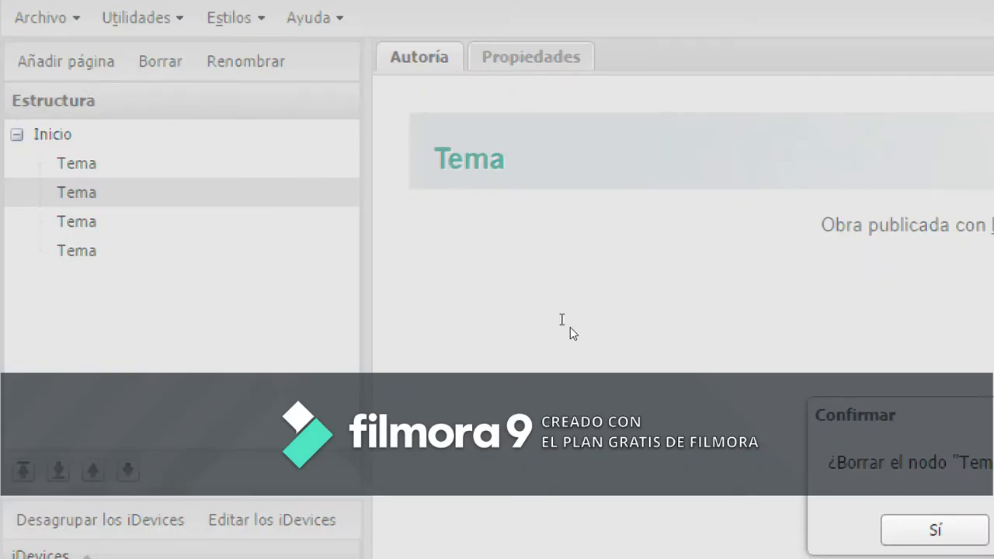
{"action": "left_click", "coordinate": [473, 311]}
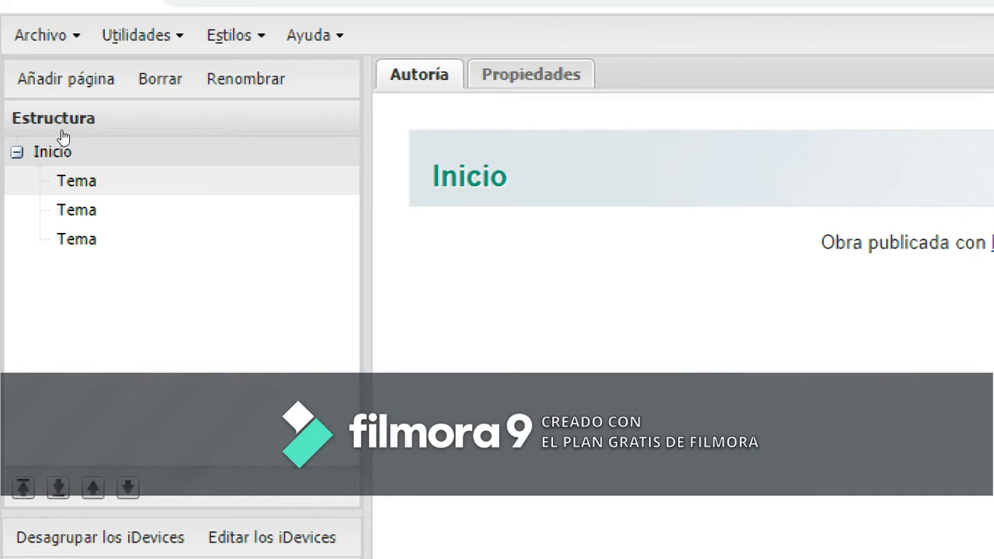
Start renaming the first Tema page under Inicio and empty its name field.
{"action": "left_click", "coordinate": [45, 137]}
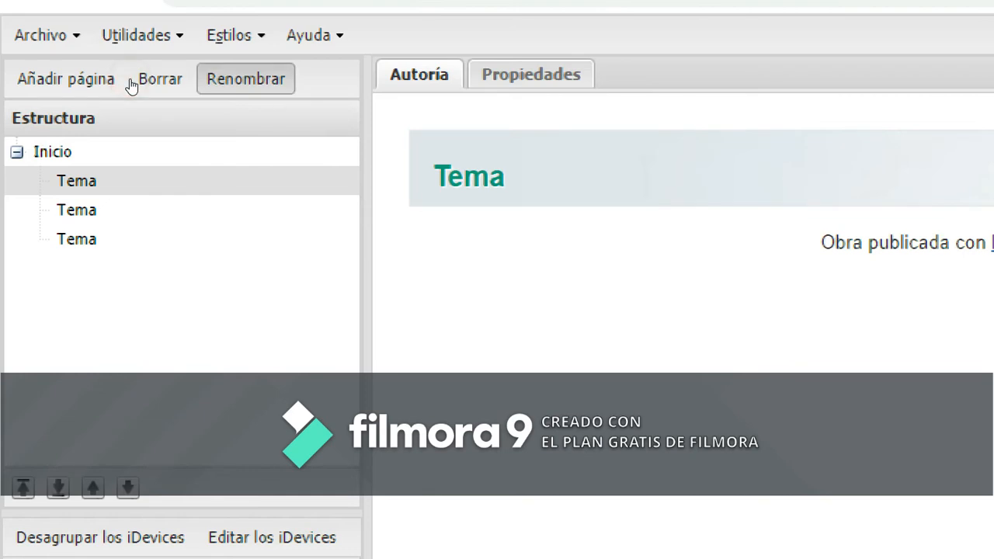
{"action": "key", "text": "ctrl+r"}
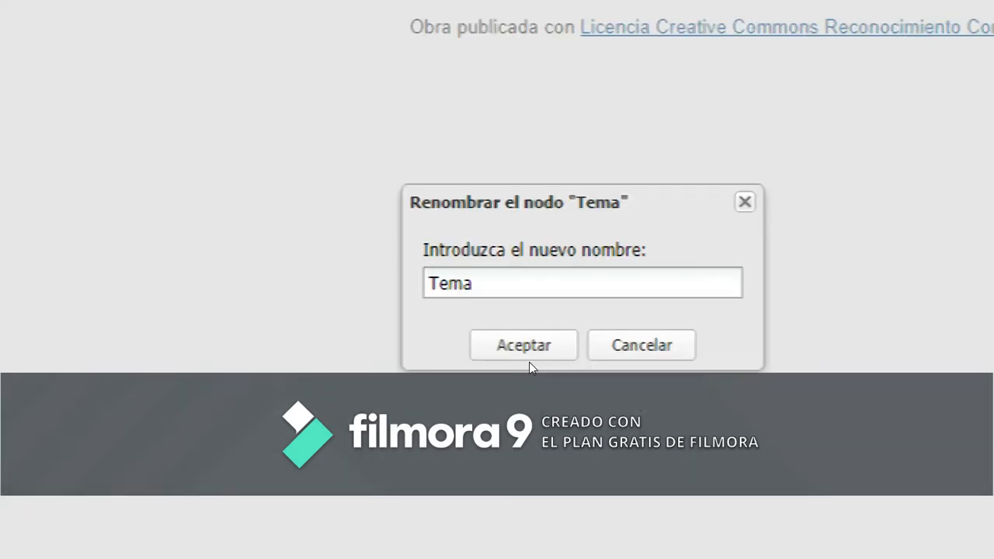
{"action": "key", "text": "BackSpace"}
{"action": "key", "text": "BackSpace"}
{"action": "key", "text": "BackSpace"}
{"action": "key", "text": "BackSpace"}
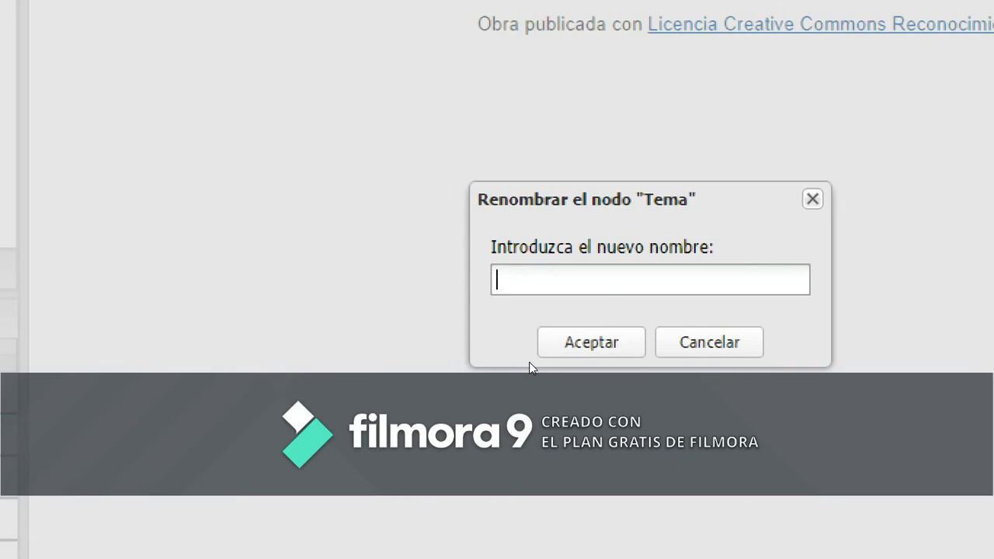
Enter "Unidad 1" as a sample name for the page and erase it again.
{"action": "type", "text": "Unidad 1"}
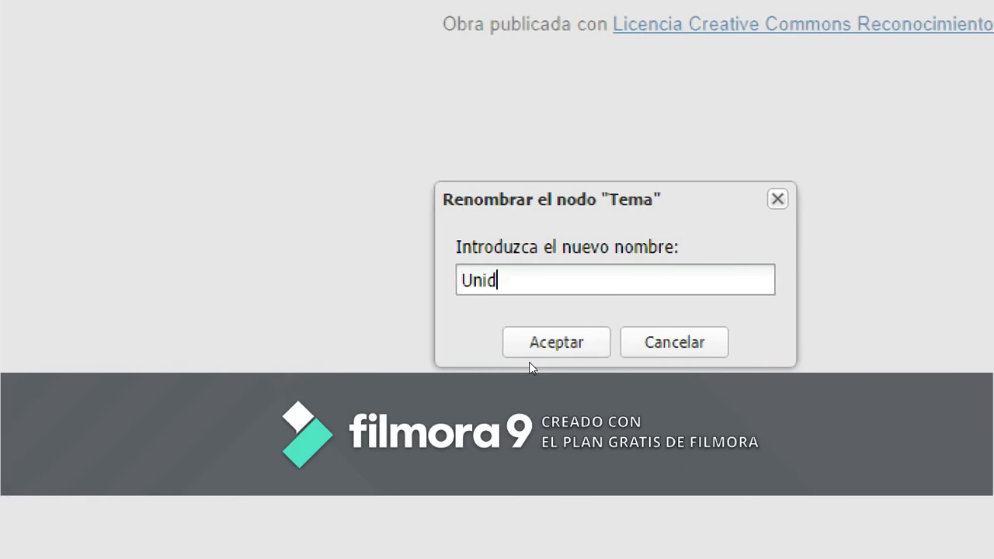
{"action": "key", "text": "BackSpace"}
{"action": "key", "text": "BackSpace"}
{"action": "key", "text": "BackSpace"}
{"action": "key", "text": "BackSpace"}
{"action": "key", "text": "BackSpace"}
{"action": "key", "text": "BackSpace"}
{"action": "key", "text": "BackSpace"}
{"action": "key", "text": "BackSpace"}
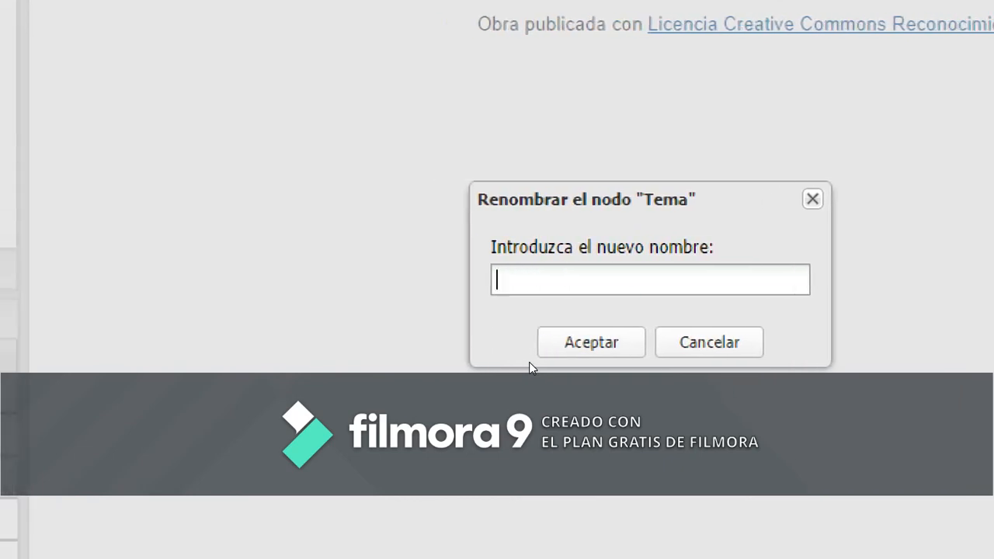
Enter "Módulo 1" as a sample name for the page and erase it again.
{"action": "type", "text": "Módulo "}
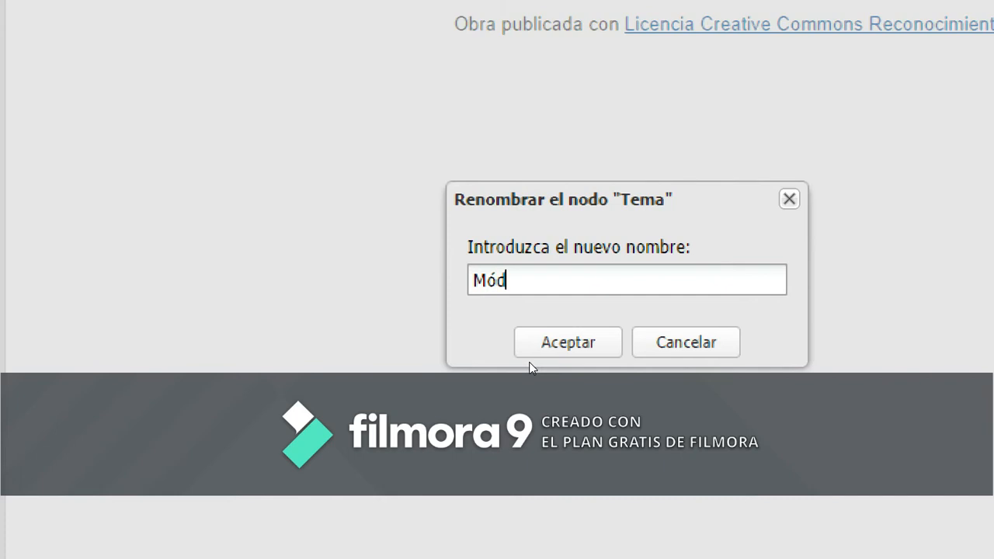
{"action": "type", "text": "1"}
{"action": "key", "text": "BackSpace"}
{"action": "key", "text": "BackSpace"}
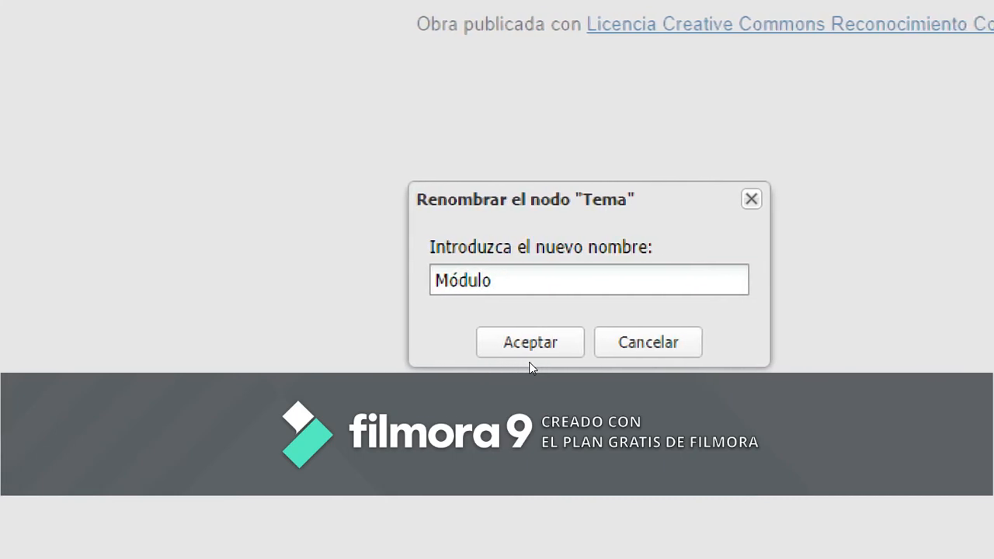
{"action": "key", "text": "BackSpace"}
{"action": "key", "text": "BackSpace"}
{"action": "key", "text": "BackSpace"}
{"action": "key", "text": "BackSpace"}
{"action": "key", "text": "BackSpace"}
{"action": "key", "text": "BackSpace"}
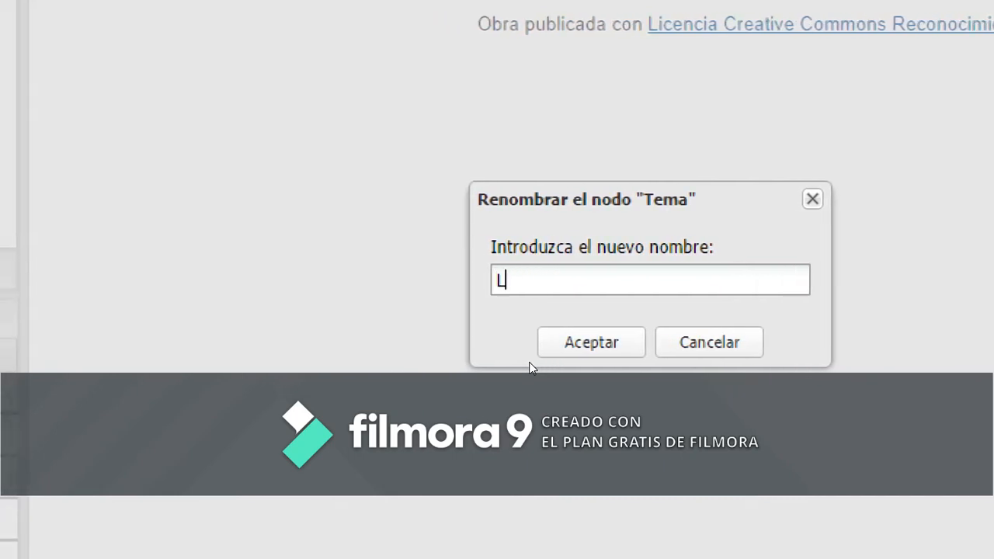
Enter "Lengua Español" as a sample name for the page and erase it again.
{"action": "type", "text": "Lengua Españ"}
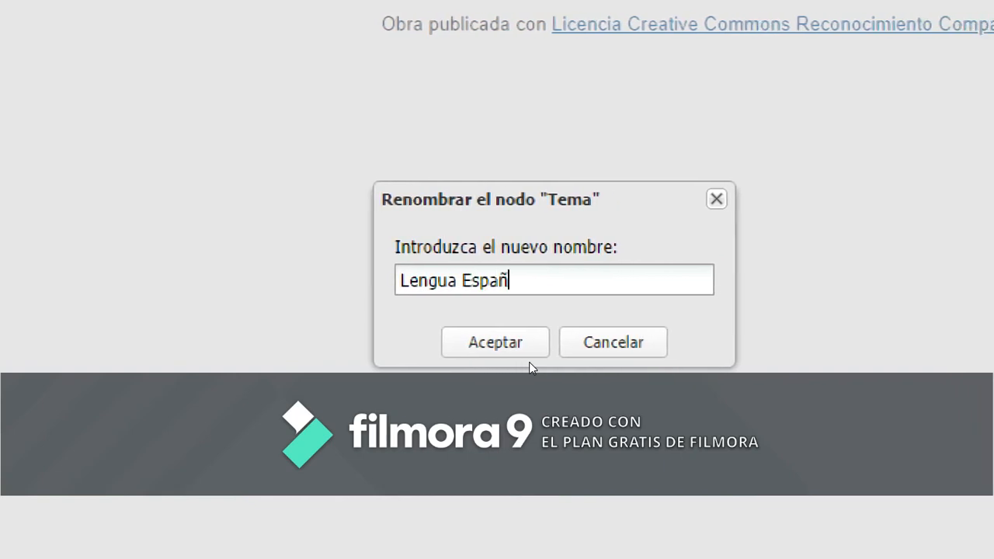
{"action": "type", "text": "ol"}
{"action": "key", "text": "BackSpace"}
{"action": "key", "text": "BackSpace"}
{"action": "key", "text": "BackSpace"}
{"action": "key", "text": "BackSpace"}
{"action": "key", "text": "BackSpace"}
{"action": "key", "text": "BackSpace"}
{"action": "key", "text": "BackSpace"}
{"action": "key", "text": "BackSpace"}
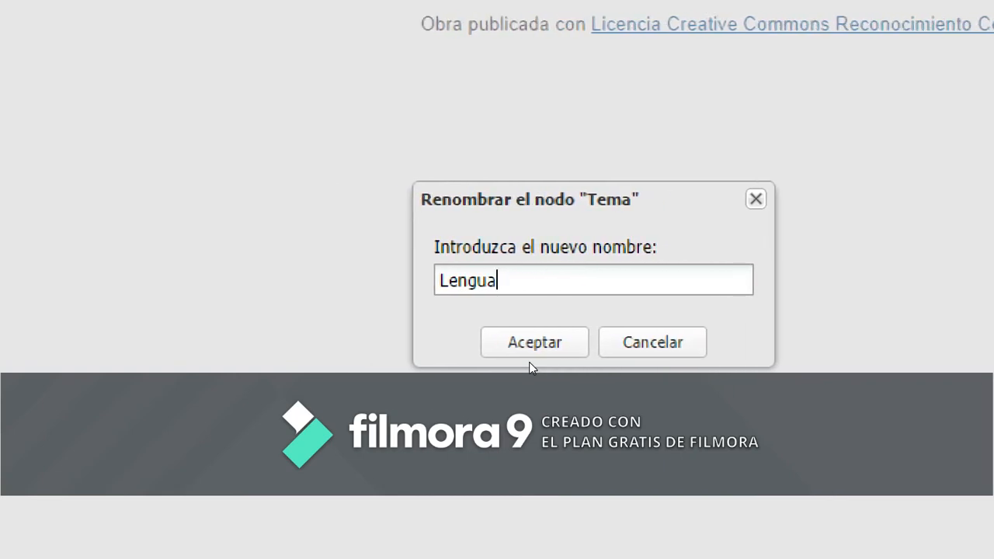
{"action": "key", "text": "BackSpace"}
{"action": "key", "text": "BackSpace"}
{"action": "key", "text": "BackSpace"}
{"action": "key", "text": "BackSpace"}
{"action": "key", "text": "BackSpace"}
{"action": "key", "text": "BackSpace"}
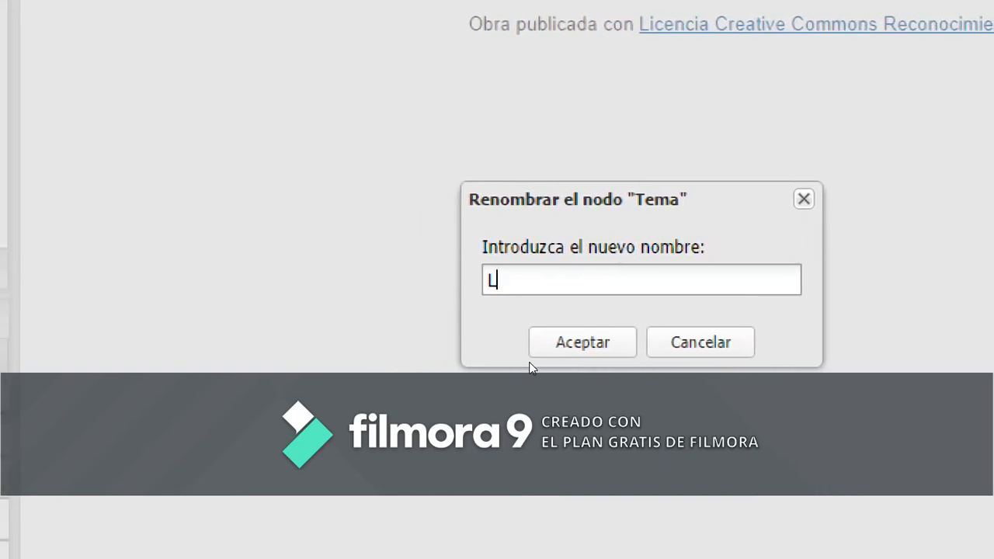
Enter "Sistema digestivo" as a sample name for the page and erase it again.
{"action": "type", "text": "Sistema di"}
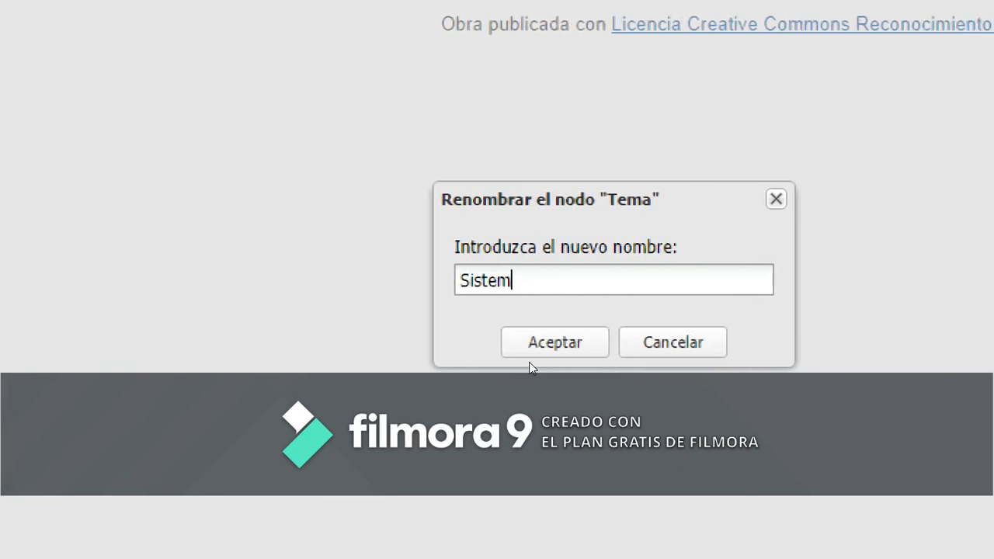
{"action": "type", "text": "gesti"}
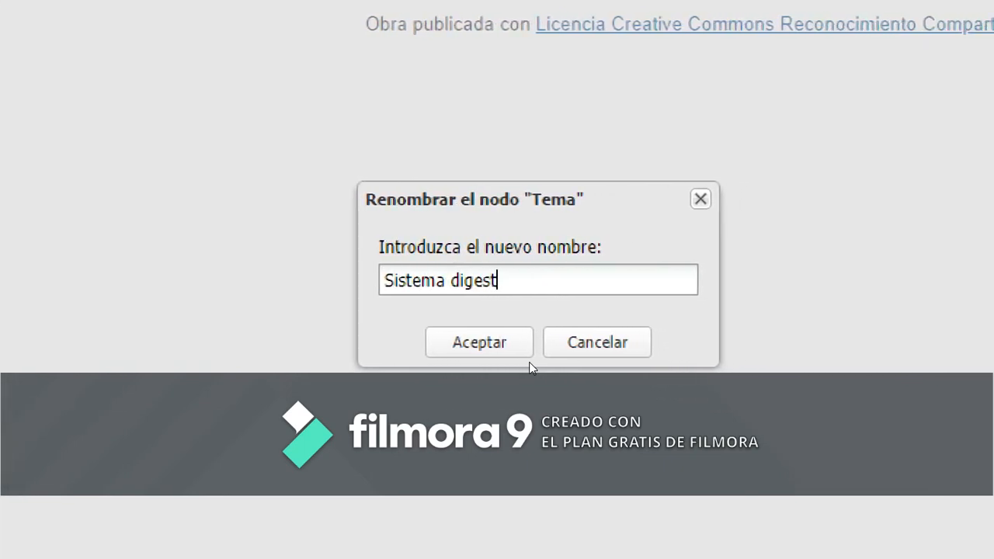
{"action": "type", "text": "vo"}
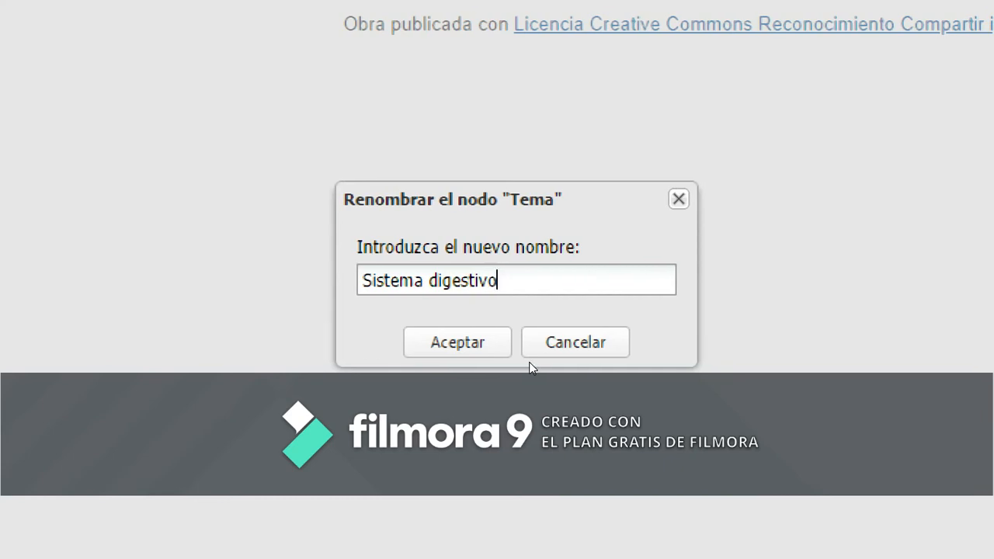
{"action": "key", "text": "BackSpace"}
{"action": "key", "text": "BackSpace"}
{"action": "key", "text": "BackSpace"}
{"action": "key", "text": "BackSpace"}
{"action": "key", "text": "BackSpace"}
{"action": "key", "text": "BackSpace"}
{"action": "key", "text": "BackSpace"}
{"action": "key", "text": "BackSpace"}
{"action": "key", "text": "BackSpace"}
{"action": "key", "text": "BackSpace"}
{"action": "key", "text": "BackSpace"}
{"action": "key", "text": "BackSpace"}
{"action": "key", "text": "BackSpace"}
{"action": "key", "text": "BackSpace"}
{"action": "key", "text": "BackSpace"}
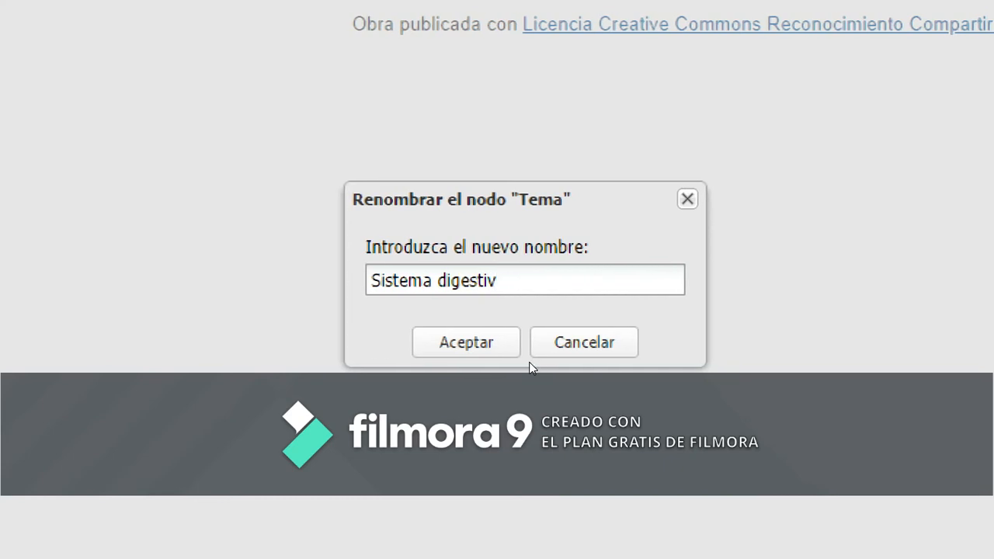
{"action": "key", "text": "BackSpace"}
{"action": "key", "text": "BackSpace"}
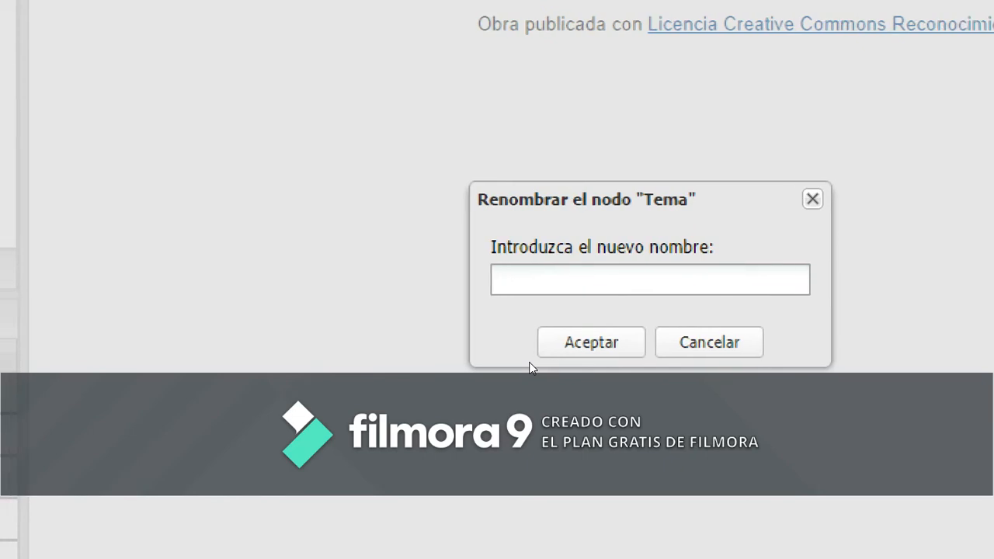
Name the first page under Inicio "Unidad 1" and rename the second page "Unidad 2".
{"action": "type", "text": "Unidad 1"}
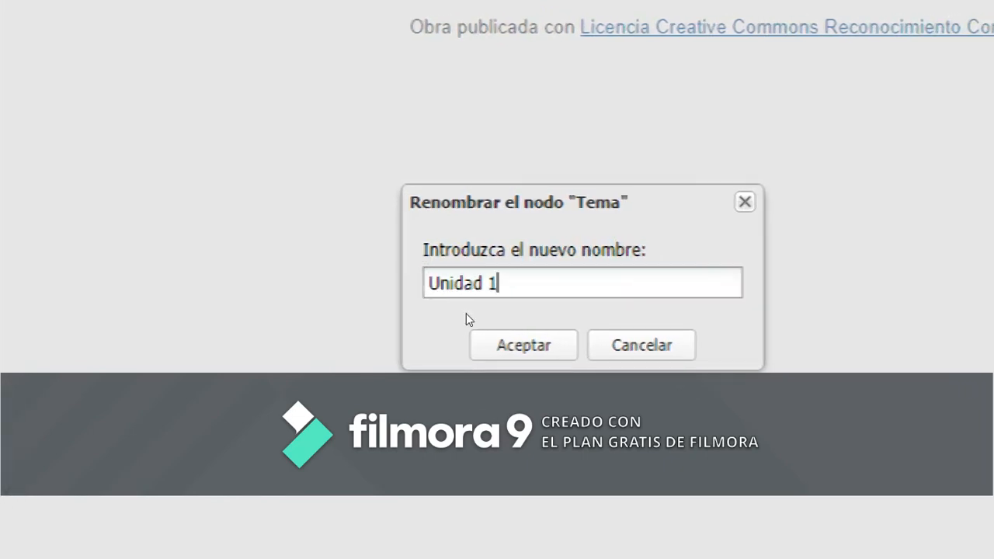
{"action": "left_click", "coordinate": [469, 332]}
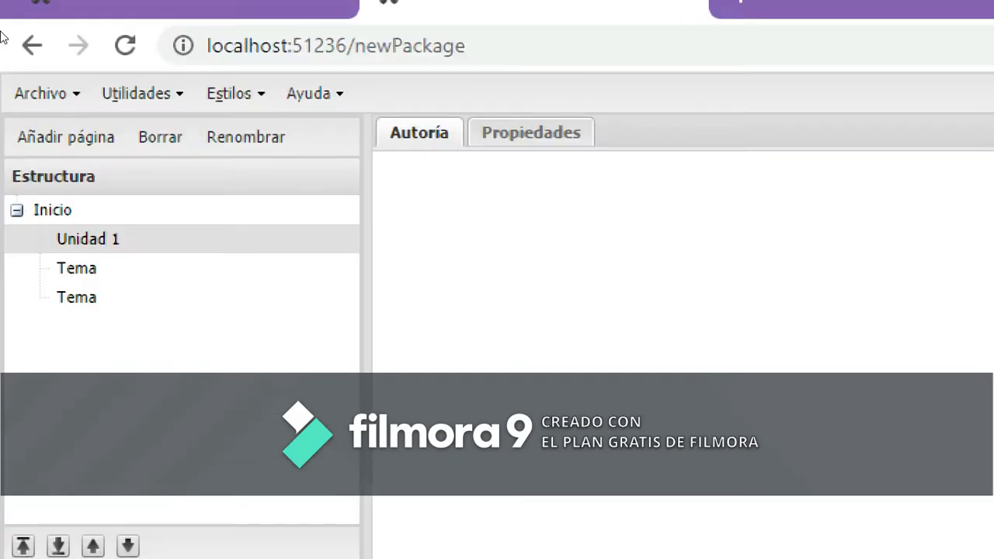
{"action": "key", "text": "Down"}
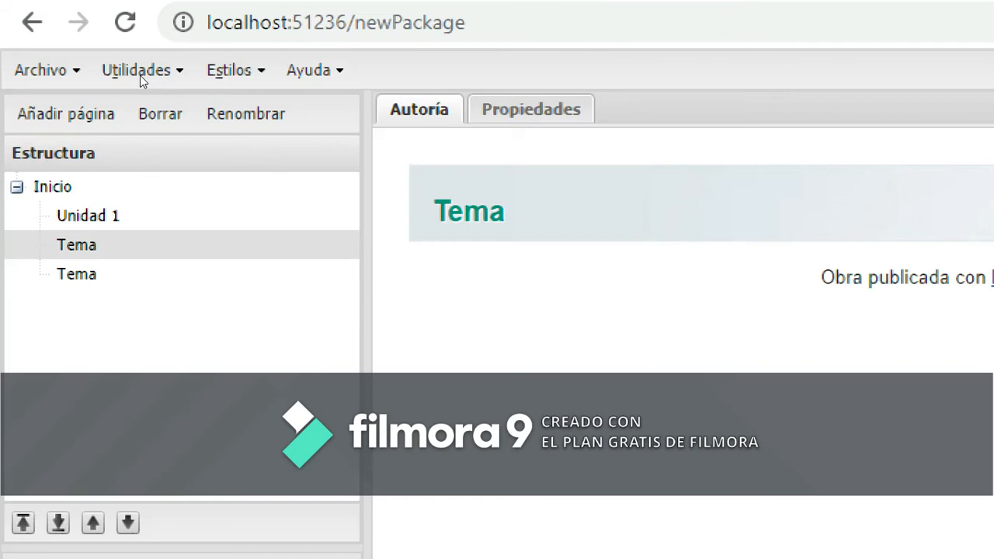
{"action": "left_click", "coordinate": [246, 114]}
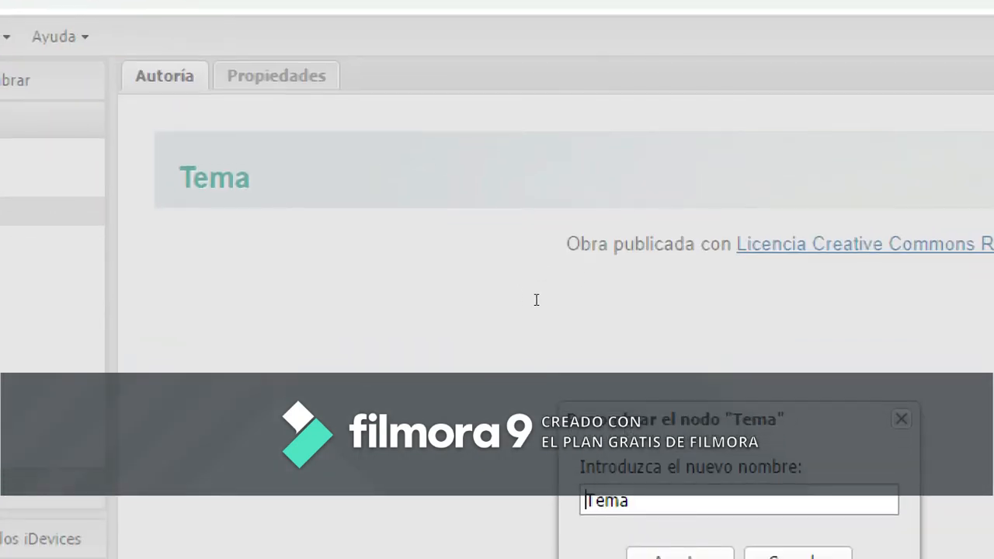
{"action": "double_click", "coordinate": [861, 534]}
{"action": "key", "text": "BackSpace"}
{"action": "type", "text": "Unidad 2"}
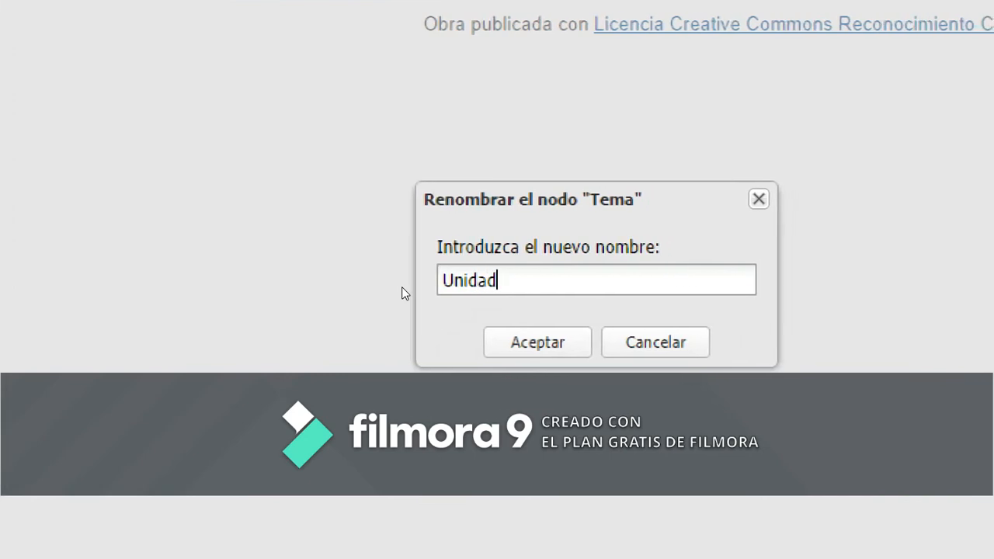
{"action": "key", "text": "Return"}
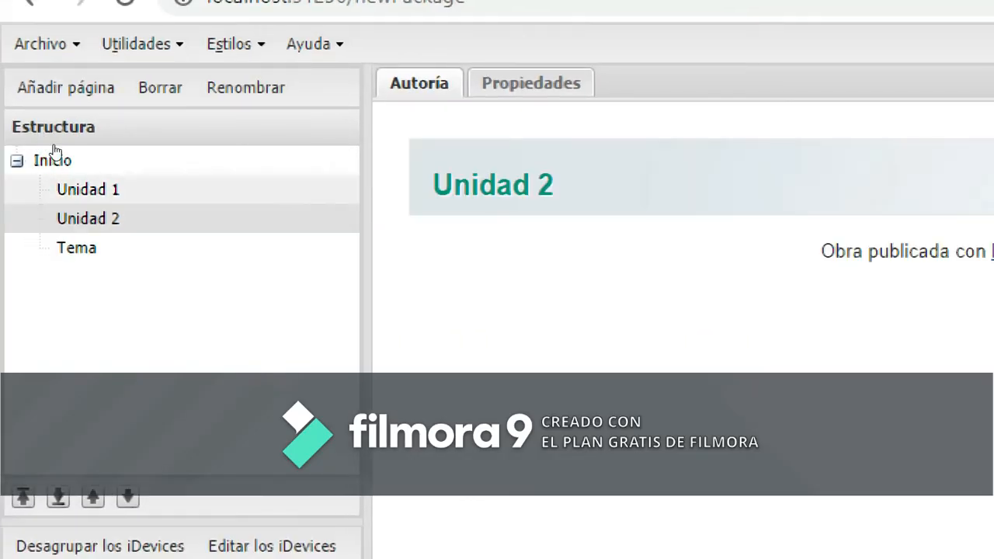
Rename the remaining Tema page under Inicio as "Unidad 3".
{"action": "left_click", "coordinate": [49, 161]}
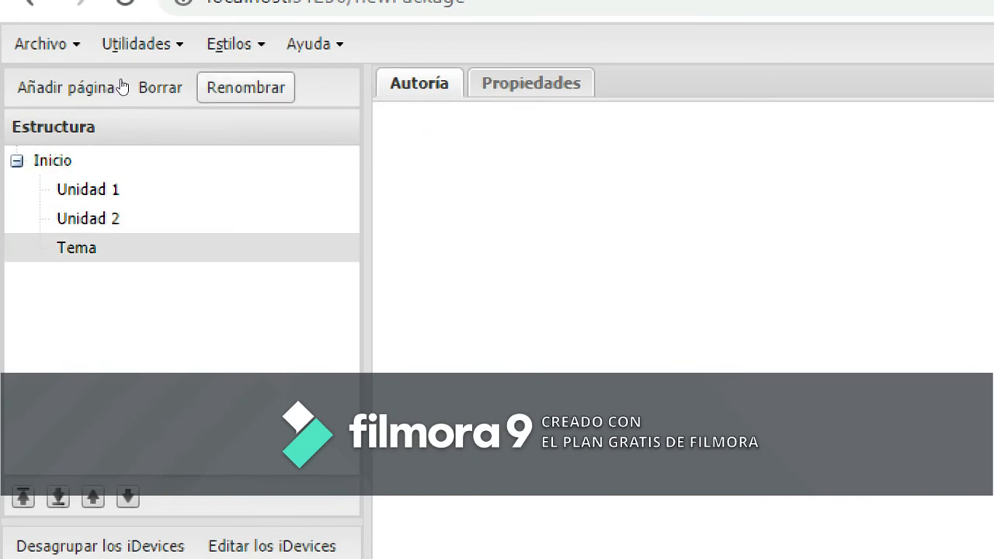
{"action": "left_click", "coordinate": [245, 87]}
{"action": "left_click_drag", "start_coordinate": [443, 296], "coordinate": [421, 296]}
{"action": "key", "text": "BackSpace"}
{"action": "key", "text": "BackSpace"}
{"action": "key", "text": "BackSpace"}
{"action": "key", "text": "BackSpace"}
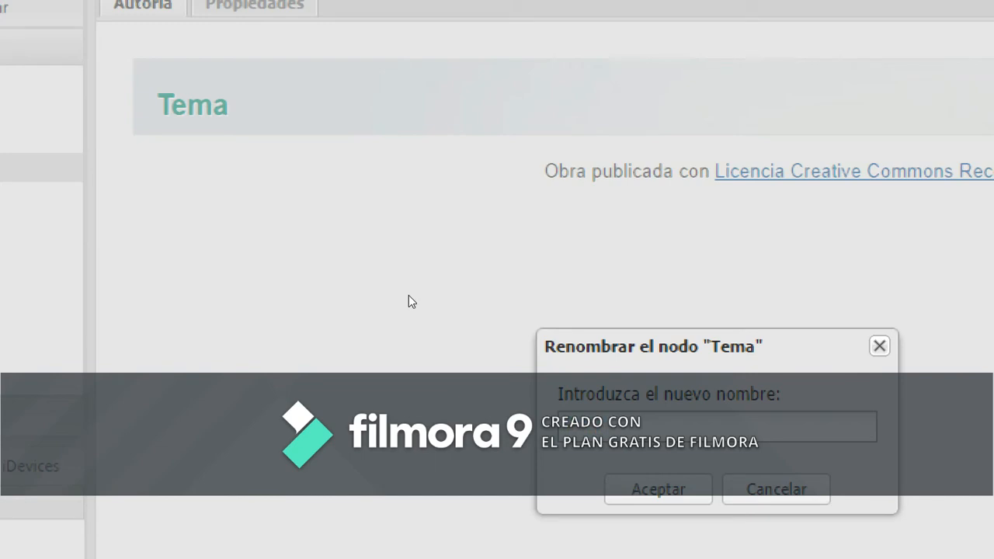
{"action": "type", "text": "Unidad "}
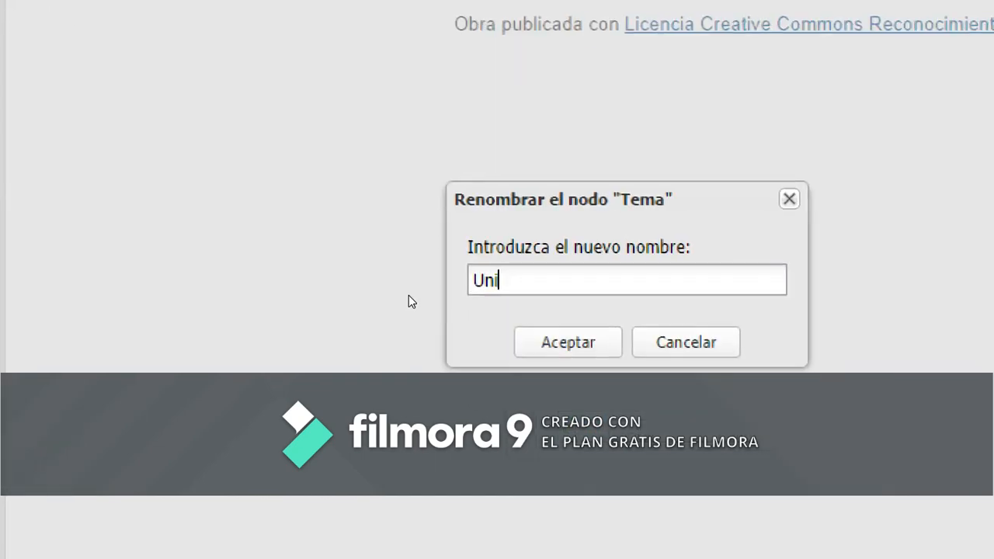
{"action": "type", "text": "3"}
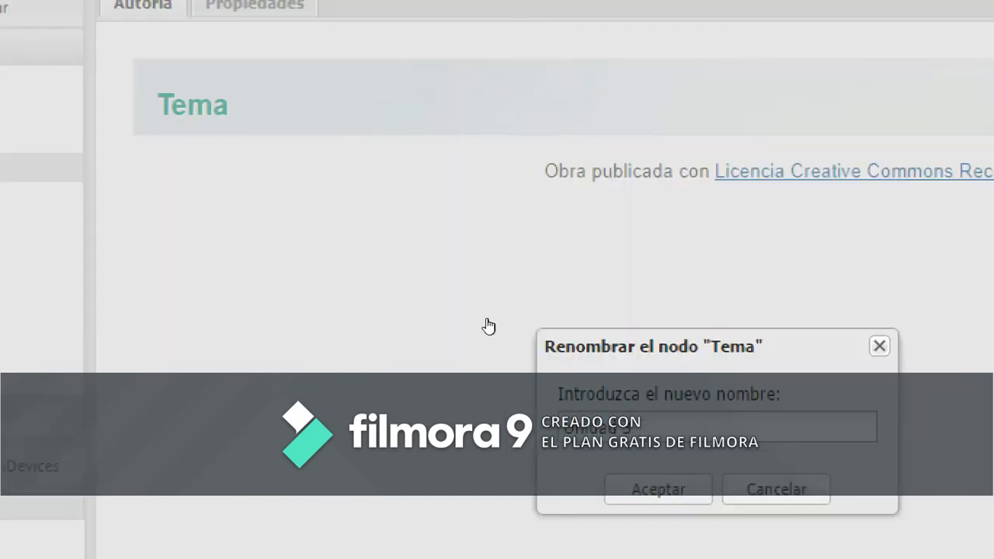
{"action": "key", "text": "Return"}
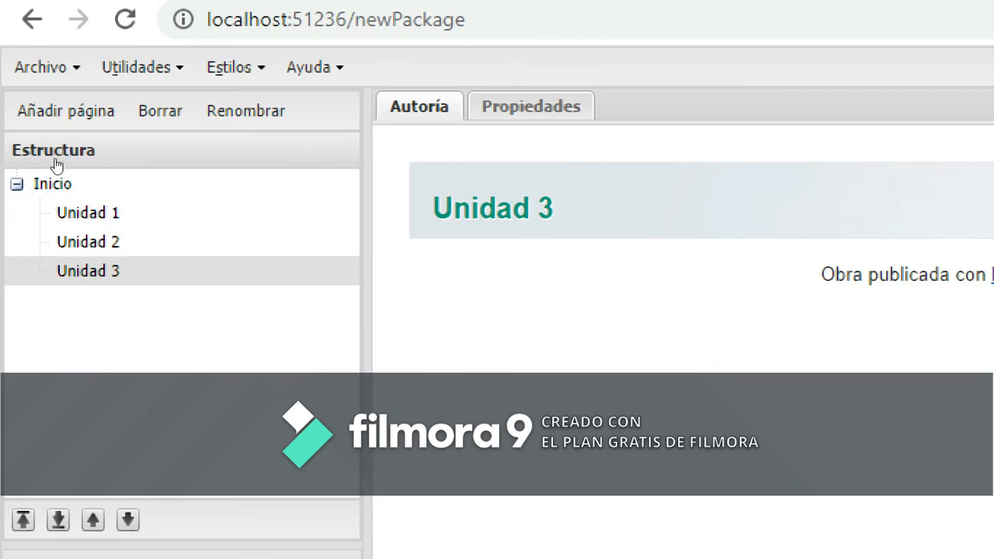
View the package options available for the Unidad 3 page, dismiss them and display the Unidad 1 page.
{"action": "right_click", "coordinate": [104, 267]}
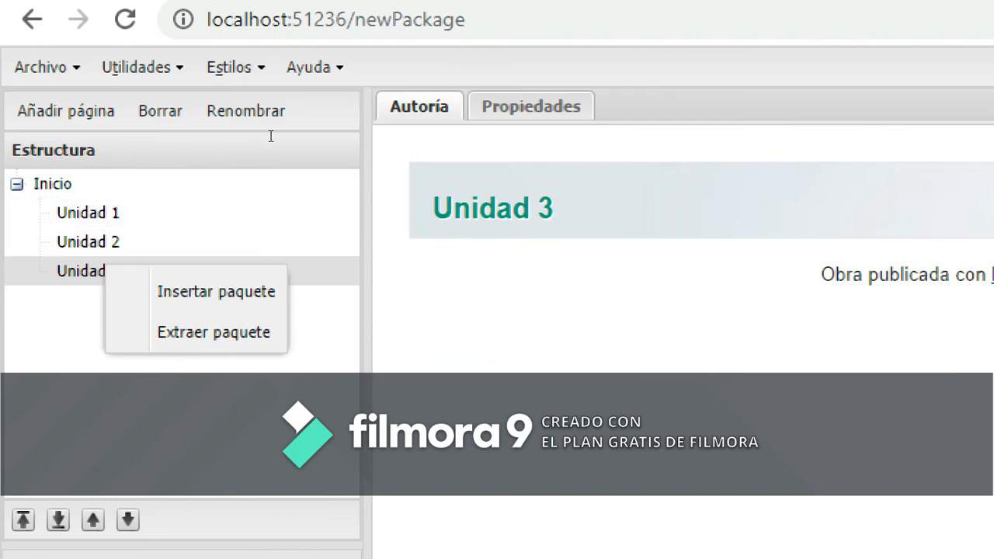
{"action": "left_click", "coordinate": [197, 143]}
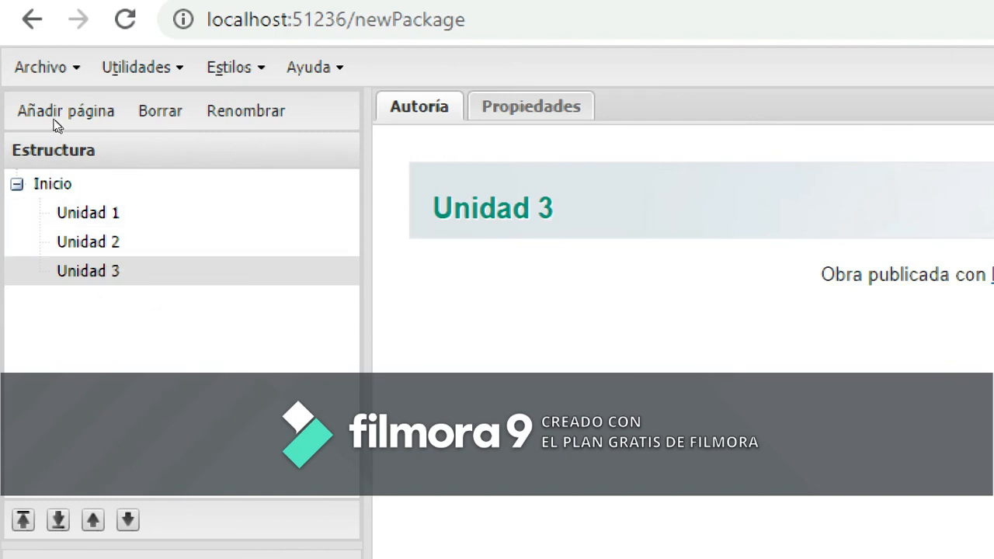
{"action": "right_click", "coordinate": [391, 219]}
{"action": "left_click", "coordinate": [83, 214]}
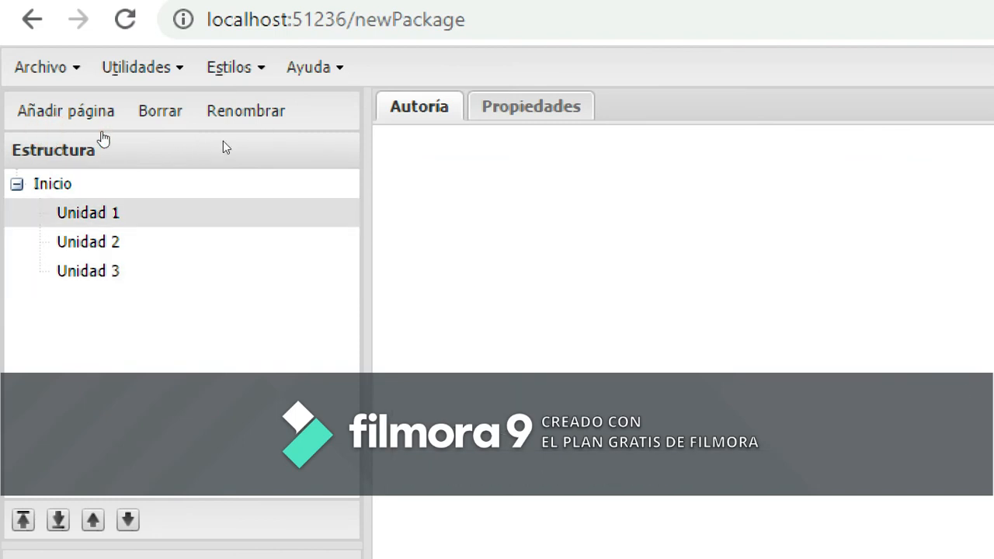
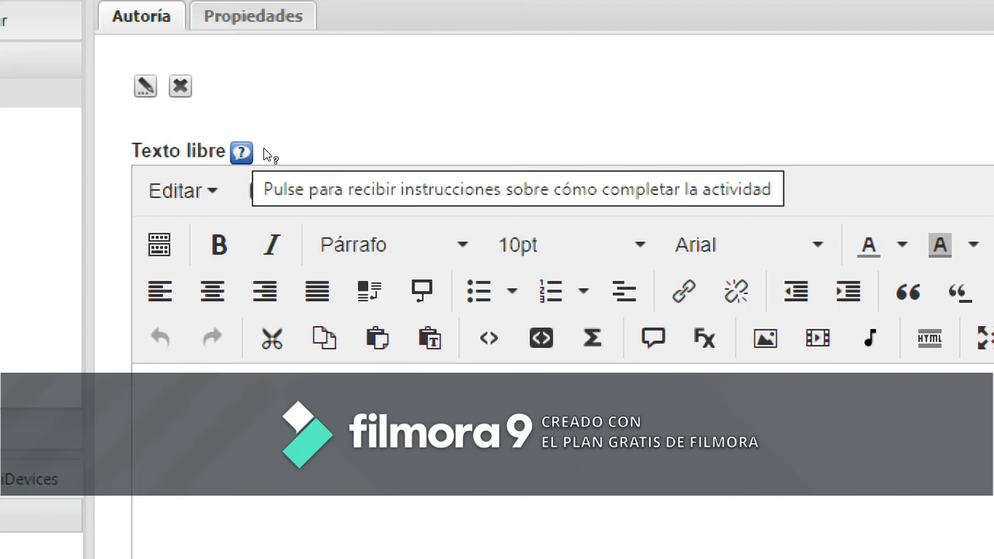
Read the instructions for the Texto libre iDevice and return to its empty text area.
{"action": "left_click", "coordinate": [265, 149]}
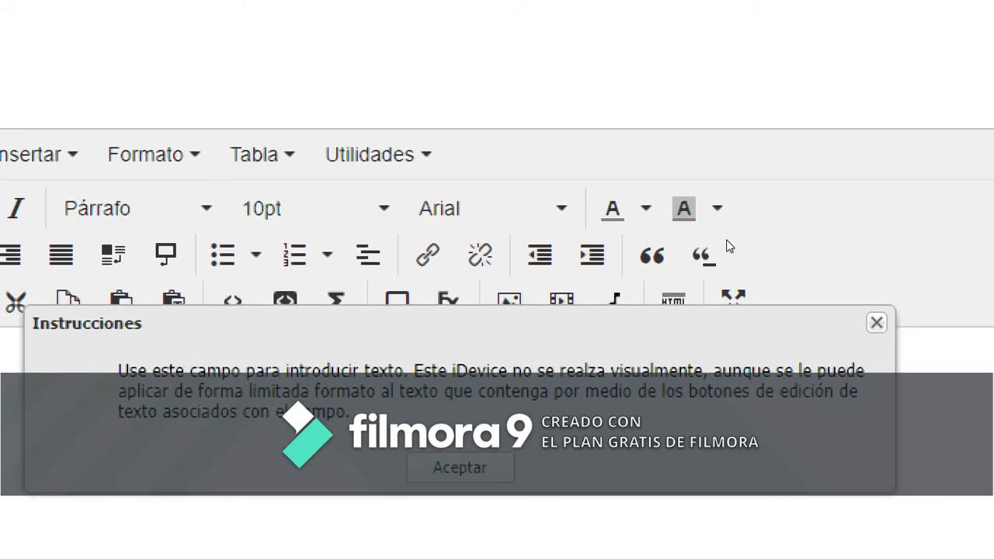
{"action": "left_click", "coordinate": [704, 257]}
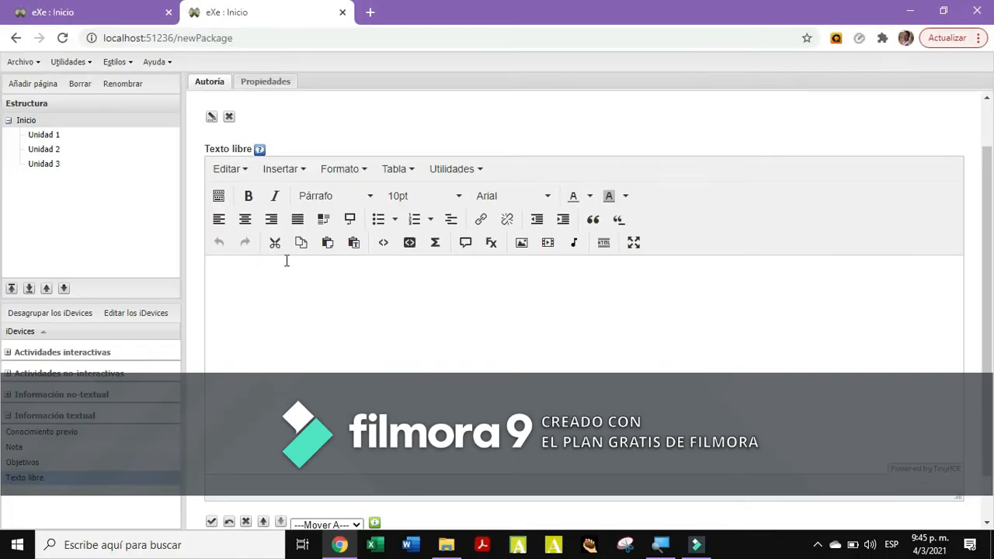
{"action": "left_click", "coordinate": [331, 317]}
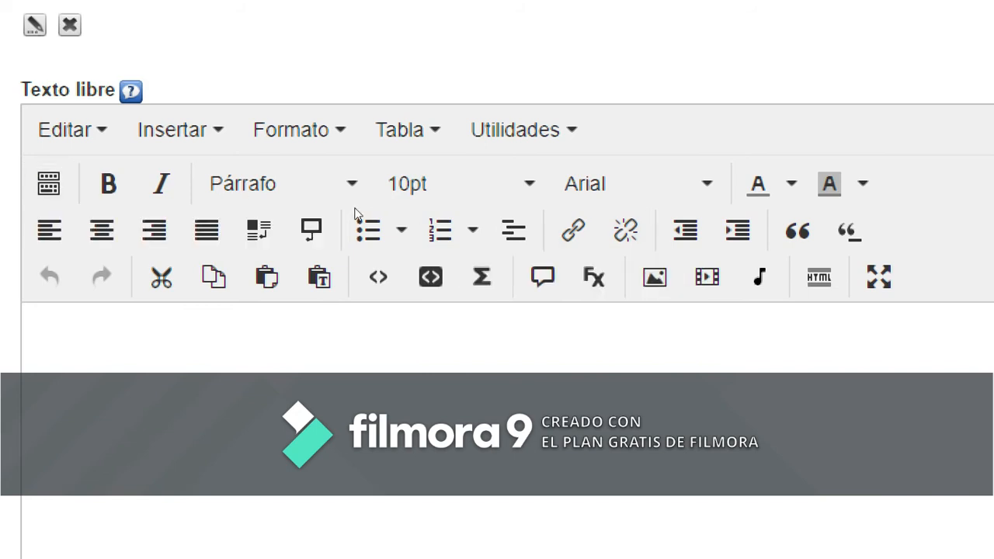
Collapse the Texto libre editor's formatting tools to the compact set and restore the full set.
{"action": "left_click", "coordinate": [220, 201]}
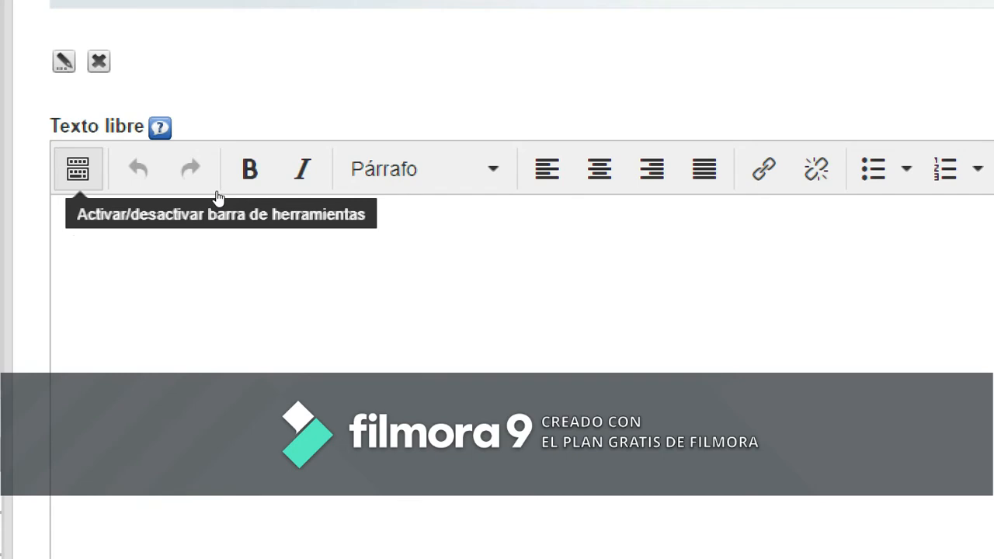
{"action": "left_click", "coordinate": [77, 169]}
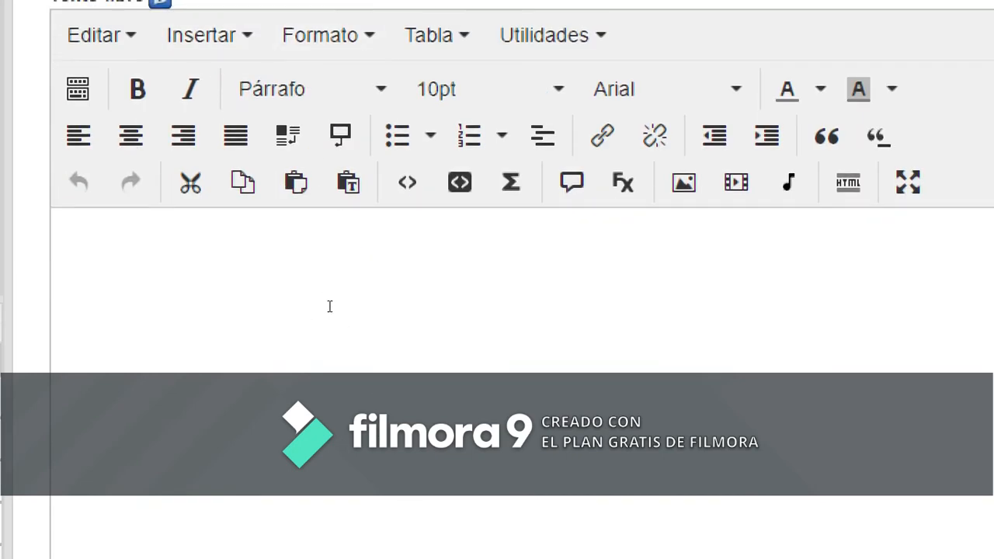
Write "Bienvenidos a este espacio de aprendizaje......" in the Texto libre editor, correcting the misspelled words.
{"action": "type", "text": "Bienv"}
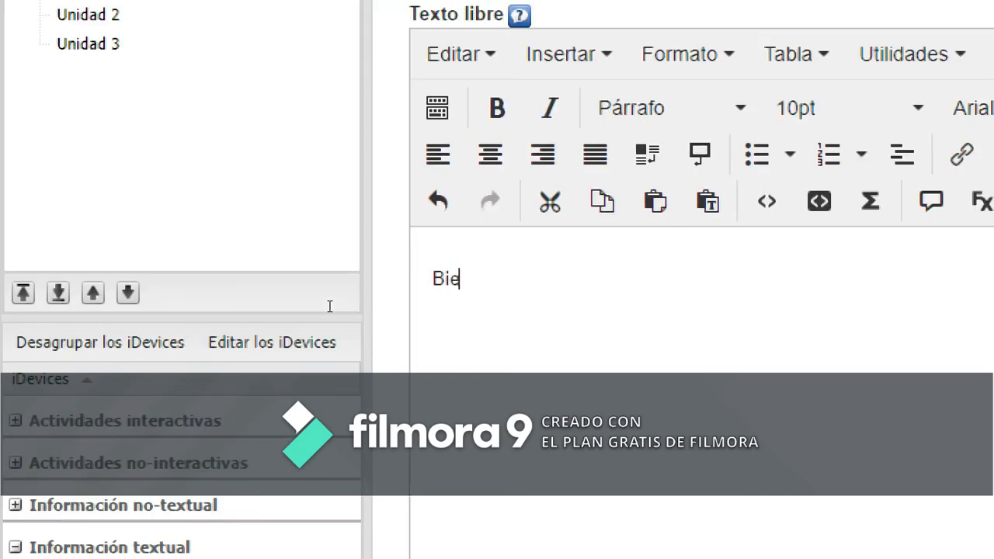
{"action": "type", "text": "enidos aa eset"}
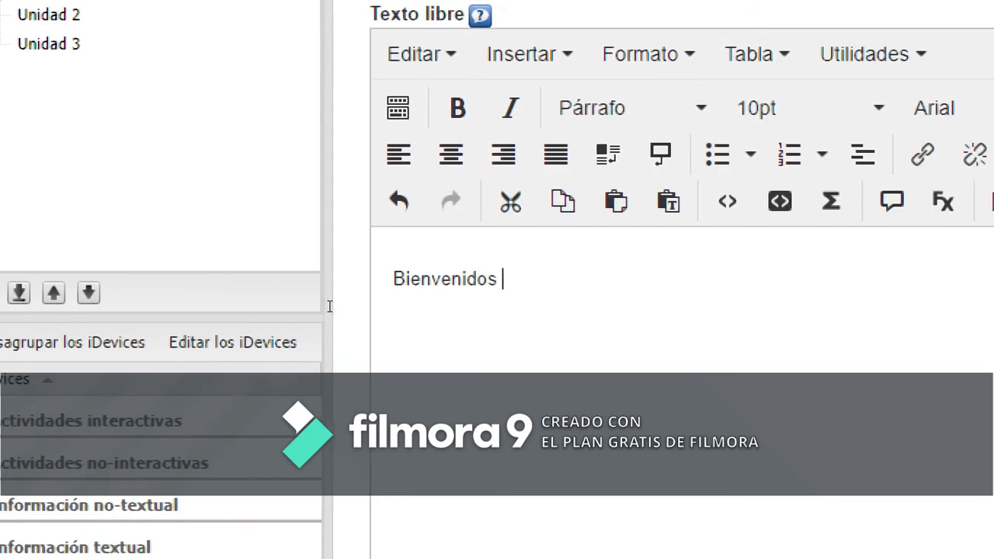
{"action": "type", "text": "e espacio de"}
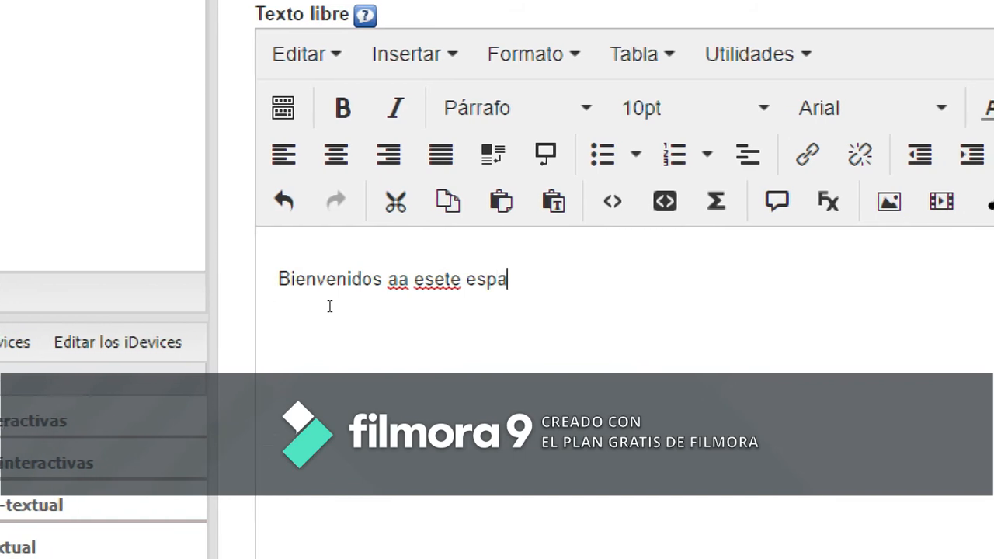
{"action": "type", "text": " aprendizaje"}
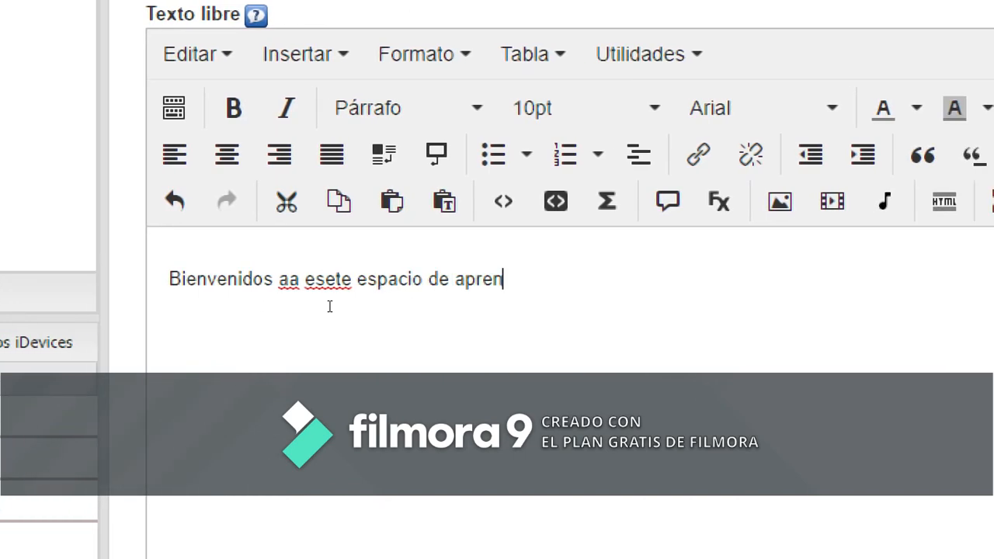
{"action": "type", "text": "......"}
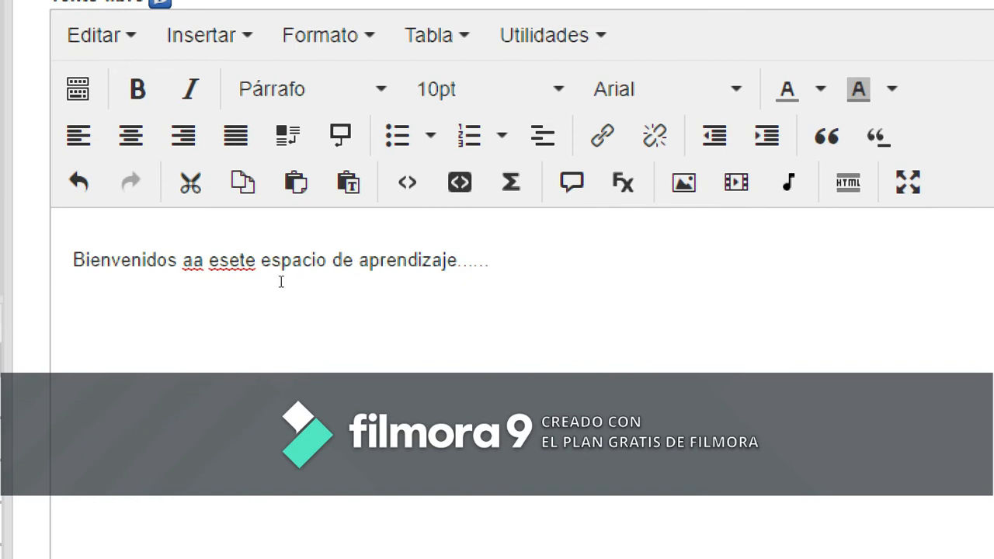
{"action": "key", "text": "BackSpace"}
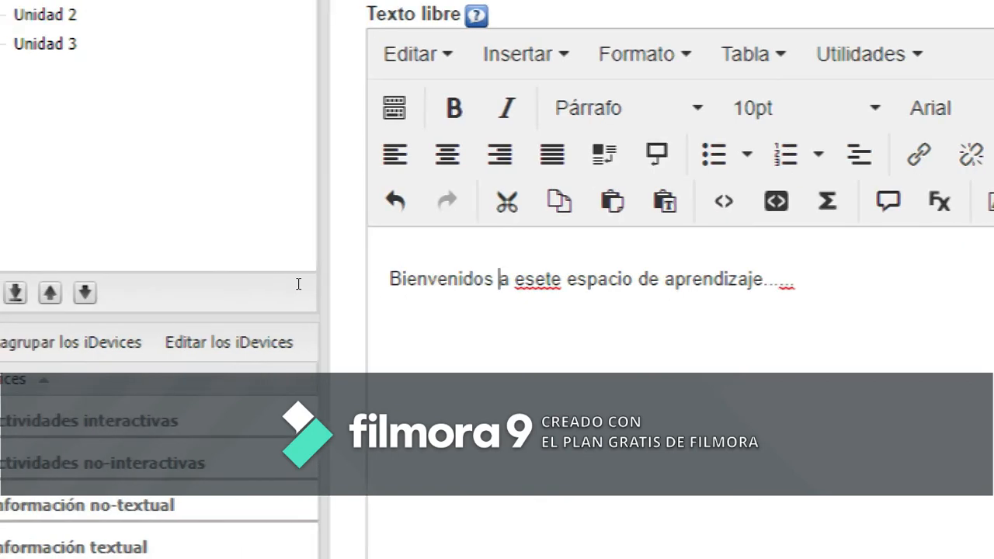
{"action": "left_click", "coordinate": [289, 281]}
{"action": "key", "text": "Delete"}
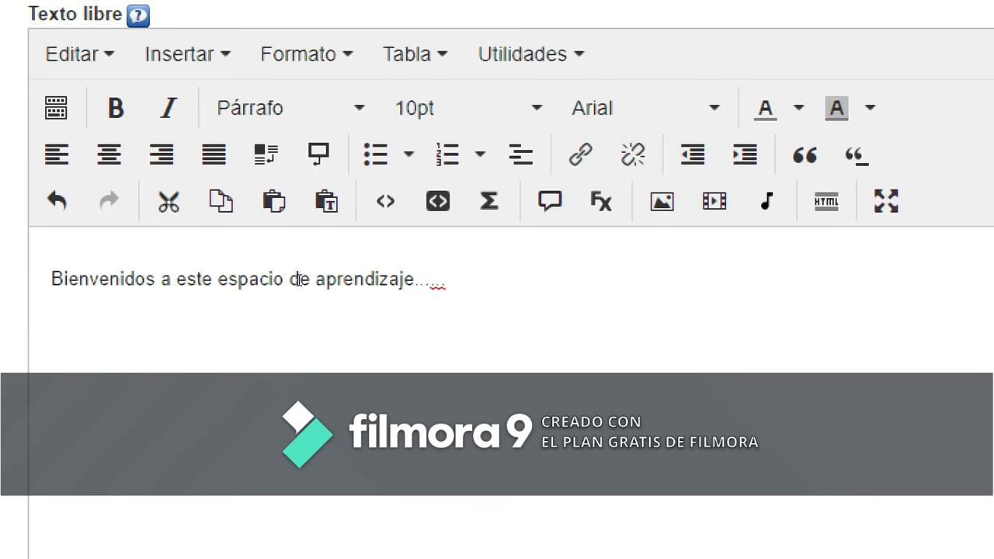
Set the font size of the whole welcome sentence to 14pt.
{"action": "mouse_move", "coordinate": [423, 278]}
{"action": "left_mouse_down"}
{"action": "mouse_move", "coordinate": [297, 300]}
{"action": "mouse_move", "coordinate": [244, 288]}
{"action": "mouse_move", "coordinate": [49, 284]}
{"action": "left_mouse_up"}
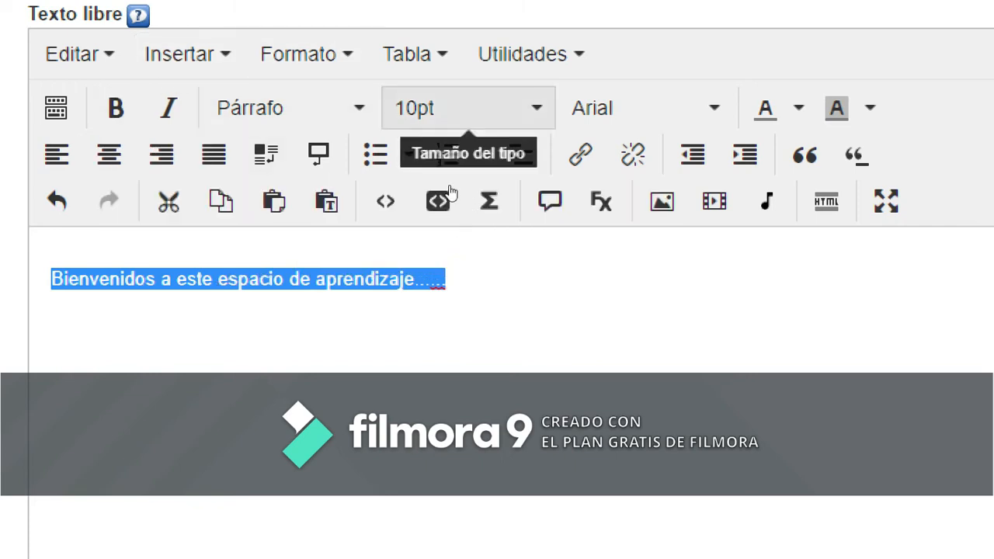
{"action": "left_click", "coordinate": [458, 108]}
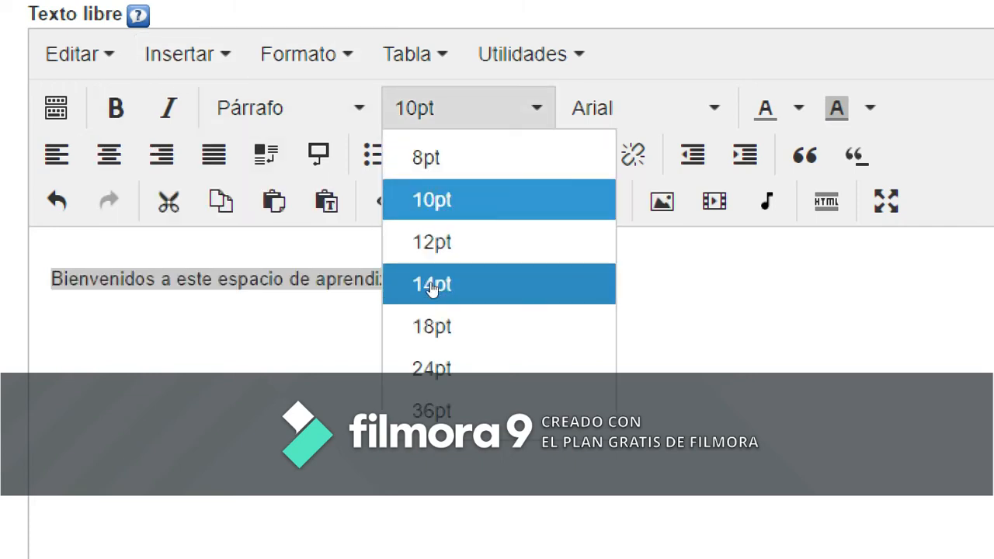
{"action": "left_click", "coordinate": [429, 264]}
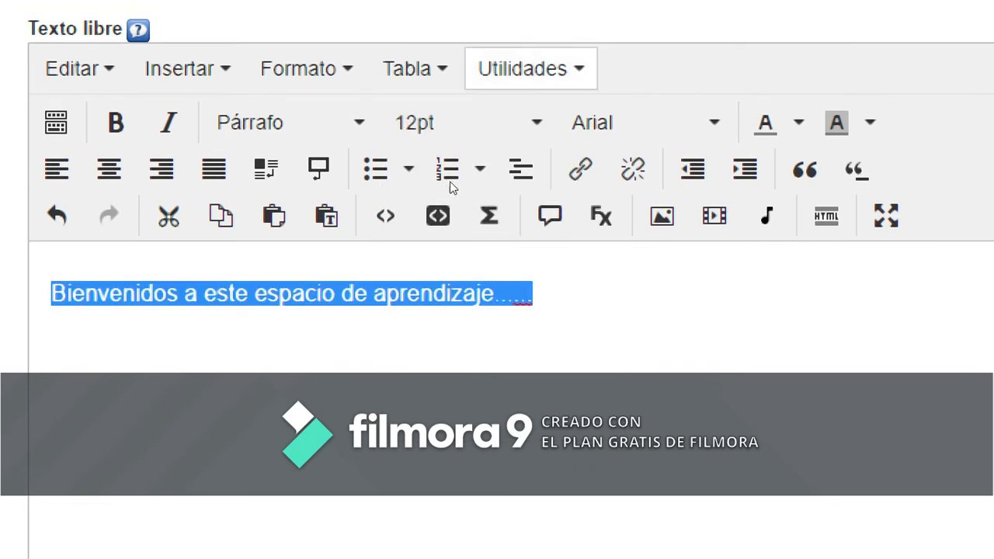
{"action": "left_click", "coordinate": [444, 189]}
{"action": "left_click", "coordinate": [444, 291]}
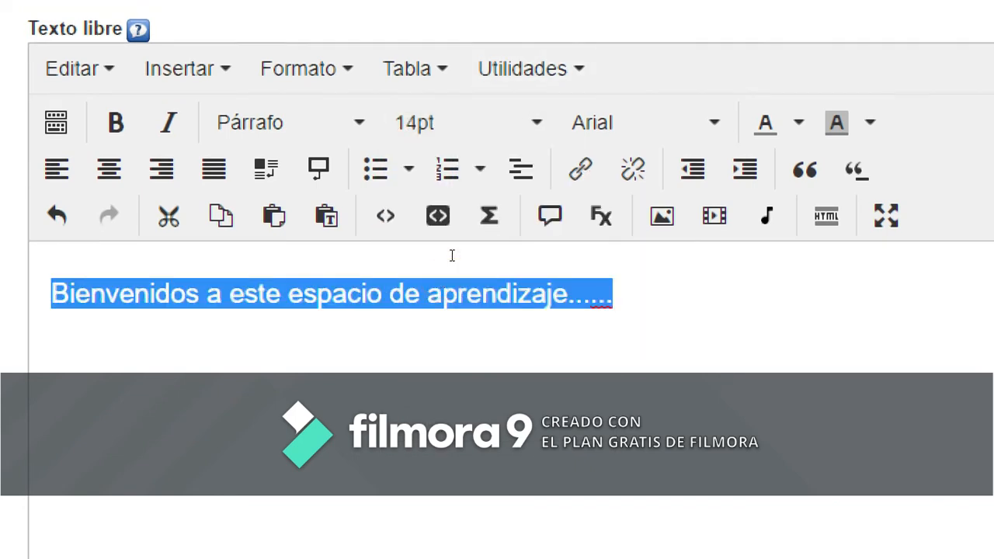
Make the welcome sentence bold and deselect it.
{"action": "left_click", "coordinate": [255, 192]}
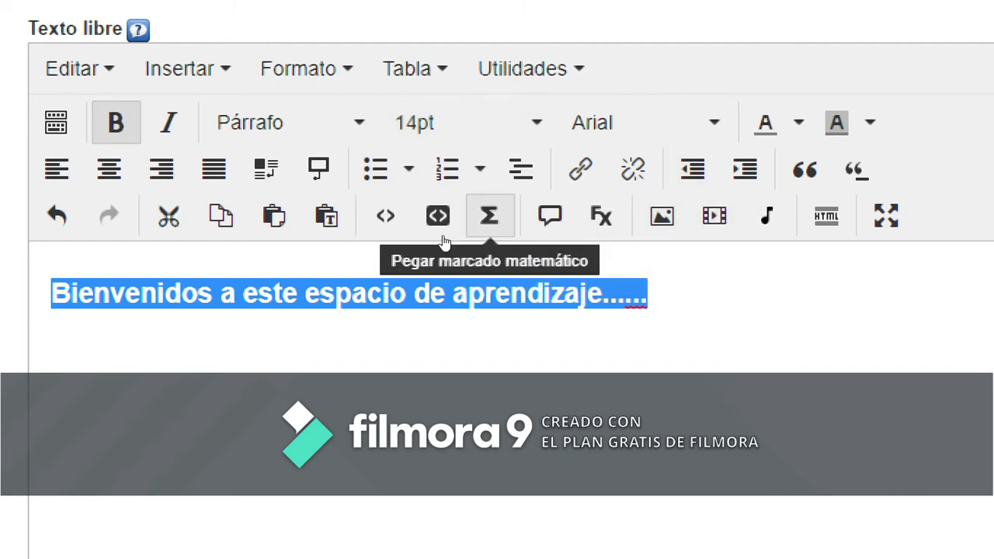
{"action": "left_click", "coordinate": [450, 373]}
{"action": "left_click", "coordinate": [524, 305]}
Save the Texto libre block with the welcome sentence on the Inicio page.
{"action": "scroll", "coordinate": [536, 464], "scroll_direction": "down", "scroll_amount": 2}
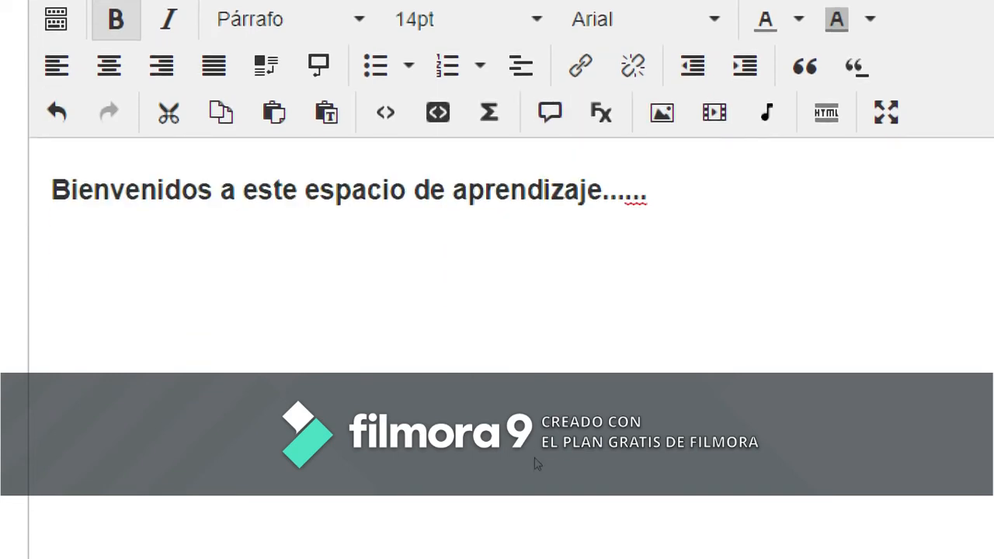
{"action": "scroll", "coordinate": [536, 464], "scroll_direction": "down", "scroll_amount": 4}
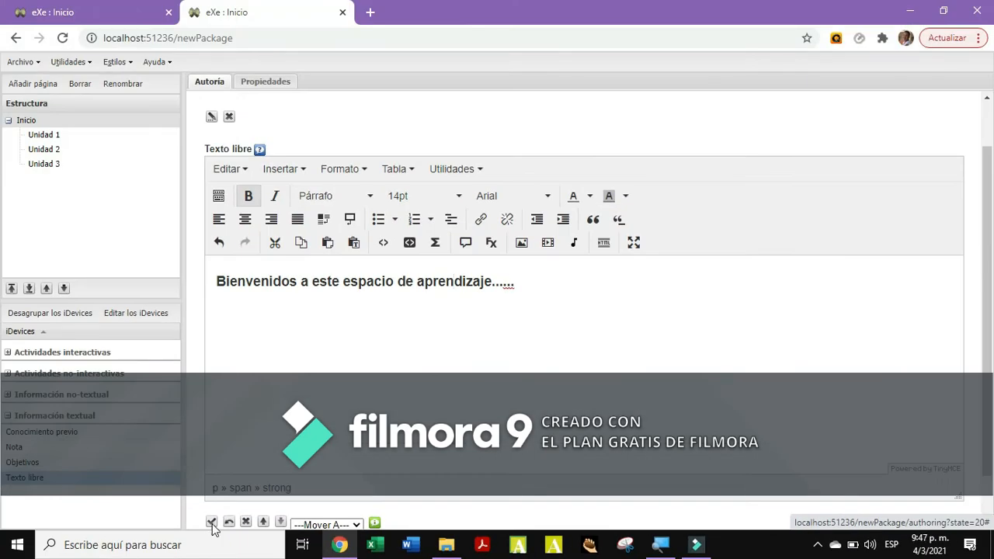
{"action": "left_click", "coordinate": [54, 491]}
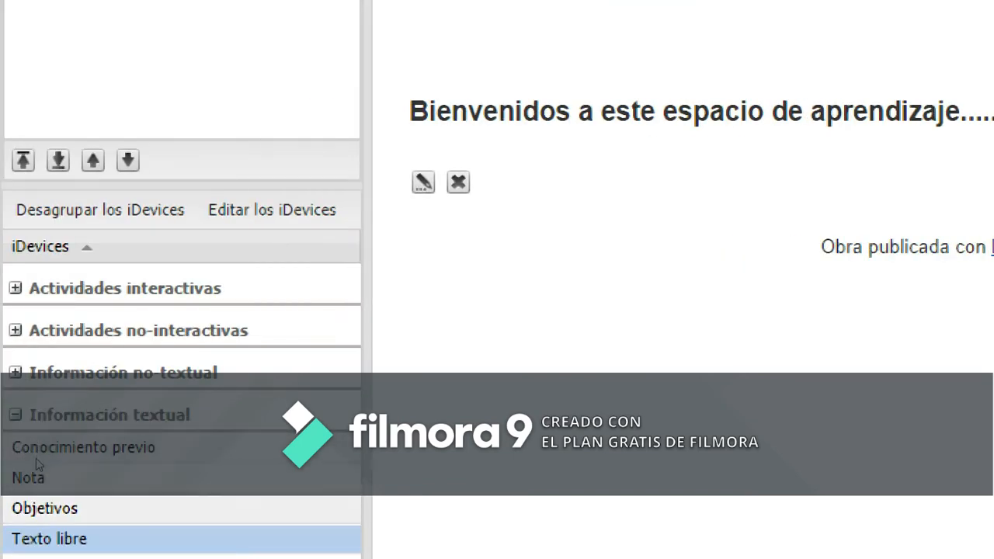
Add an Objetivos iDevice to the Inicio page, keep its default title and maximize the browser window.
{"action": "key", "text": "Up"}
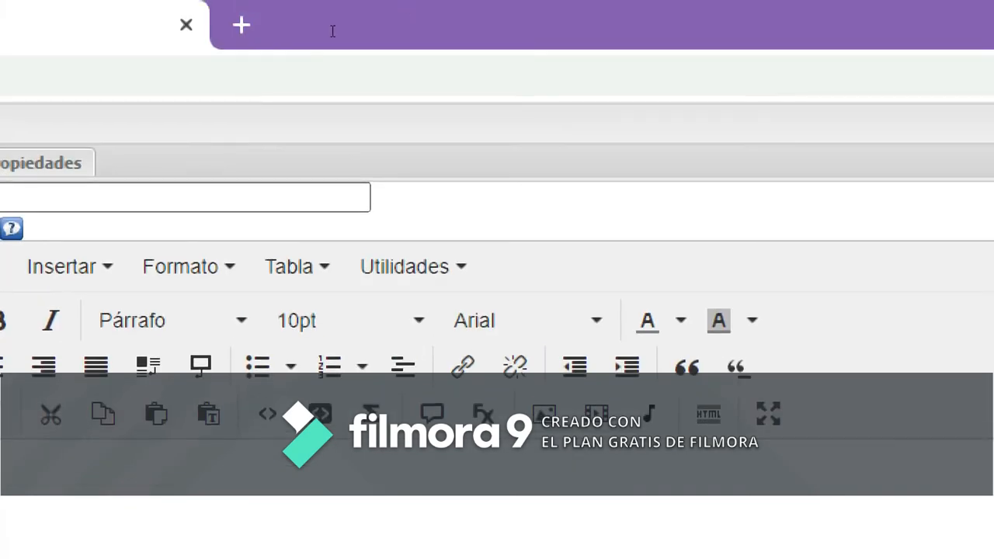
{"action": "left_click_drag", "start_coordinate": [254, 94], "coordinate": [179, 111]}
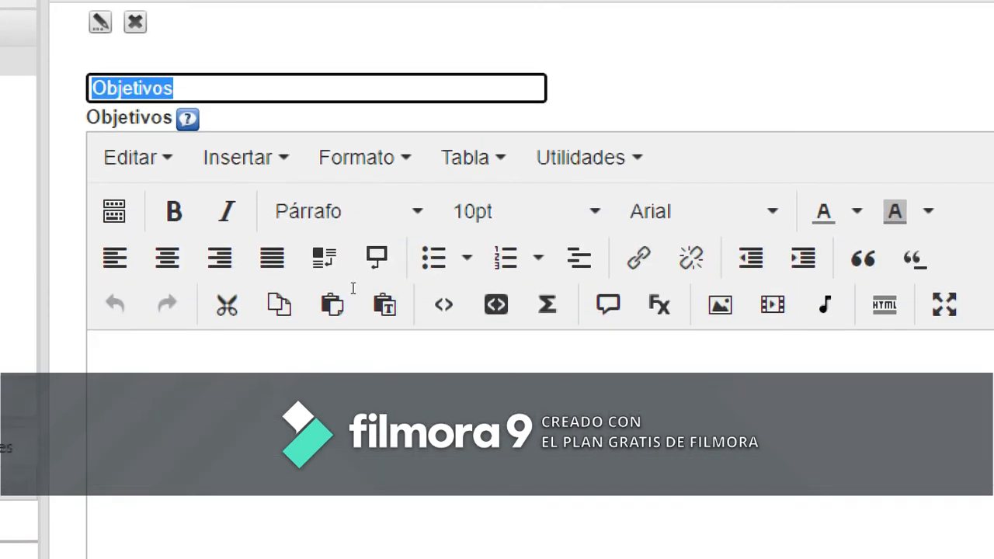
{"action": "left_click", "coordinate": [352, 288]}
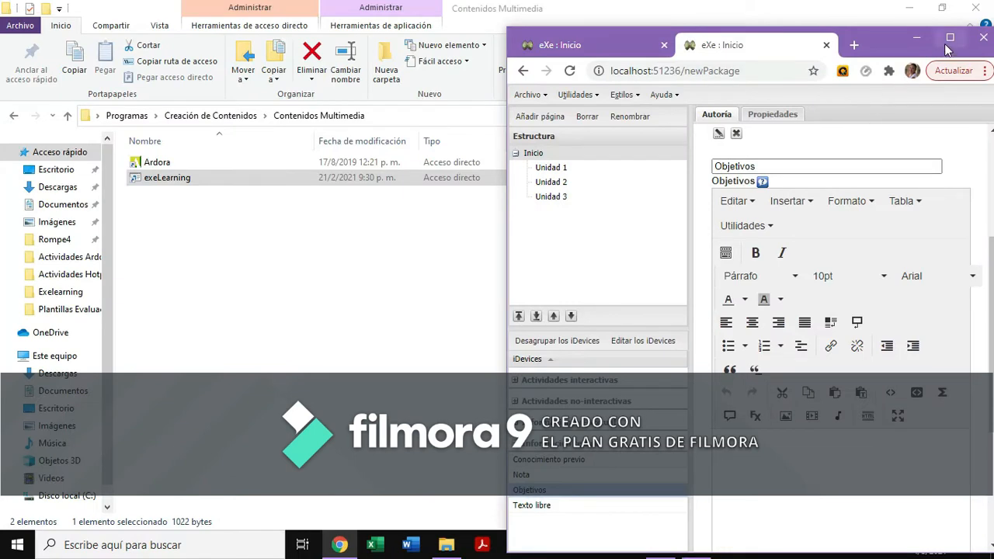
{"action": "left_click", "coordinate": [948, 43]}
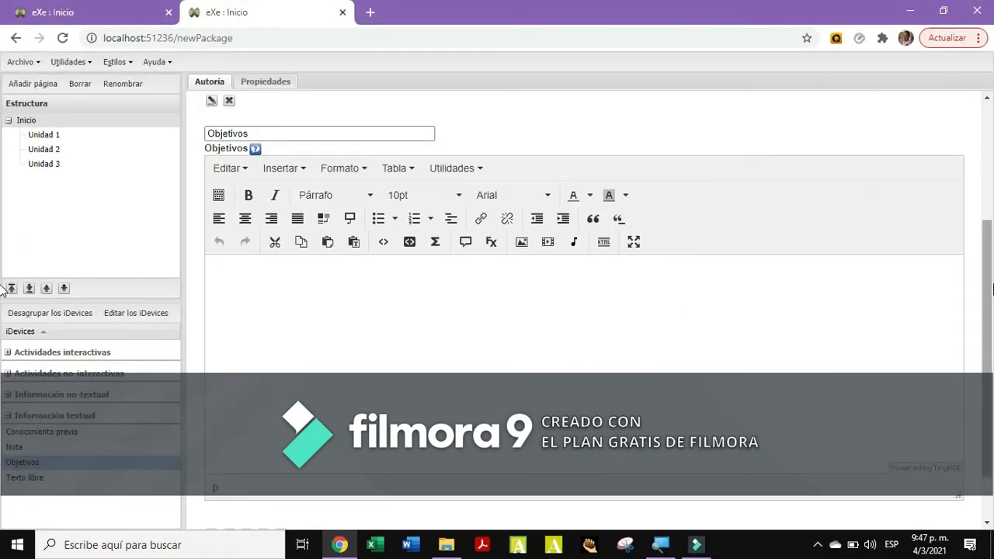
Write "Los objetivos de esta asignatura son:" in the text editor of the Objetivos iDevice.
{"action": "scroll", "coordinate": [985, 354], "scroll_direction": "down", "scroll_amount": 1}
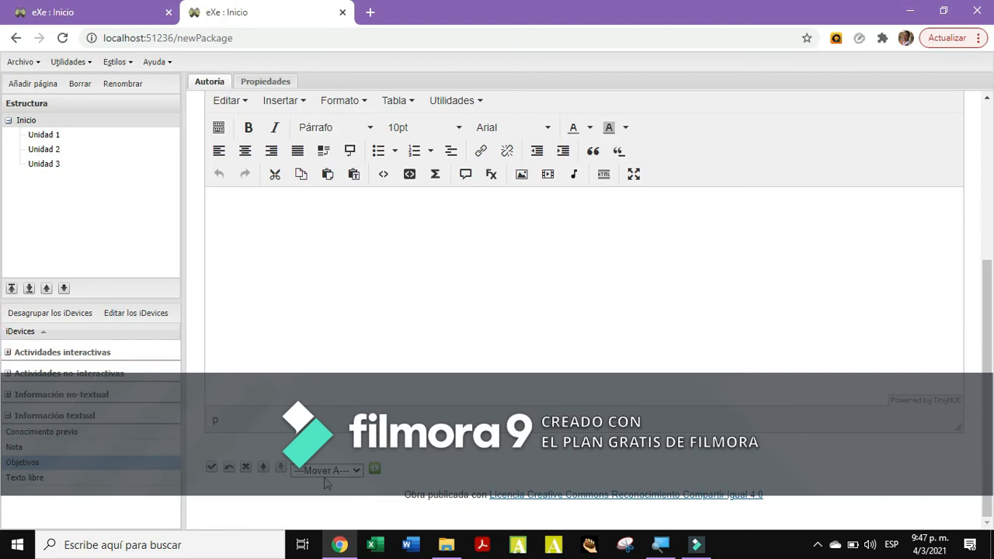
{"action": "left_click", "coordinate": [380, 317]}
{"action": "type", "text": "os objetivos de esta"}
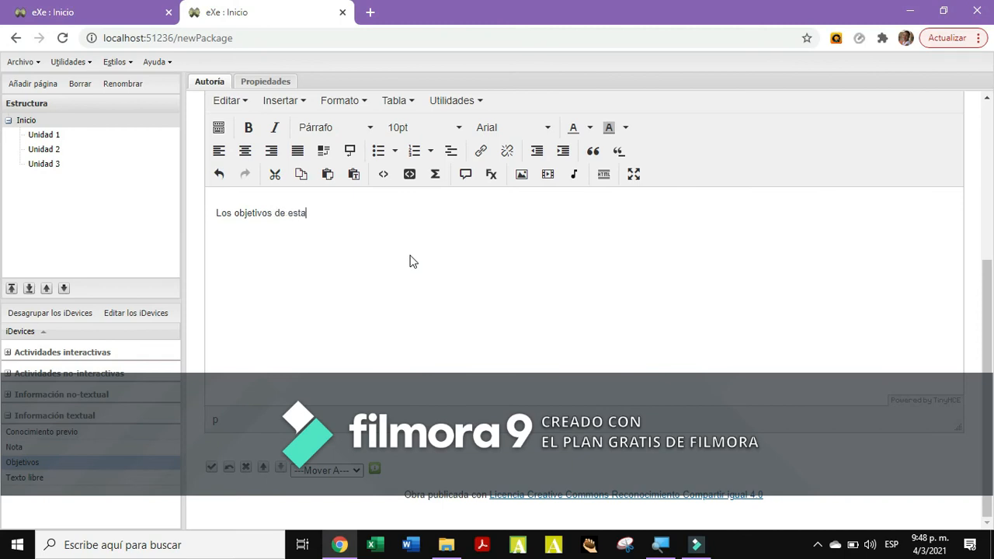
{"action": "type", "text": " asignatura son:"}
Set the font size of the whole objectives sentence to 12pt and save the Objetivos block.
{"action": "left_click", "coordinate": [386, 222]}
{"action": "left_click_drag", "start_coordinate": [306, 205], "coordinate": [211, 215]}
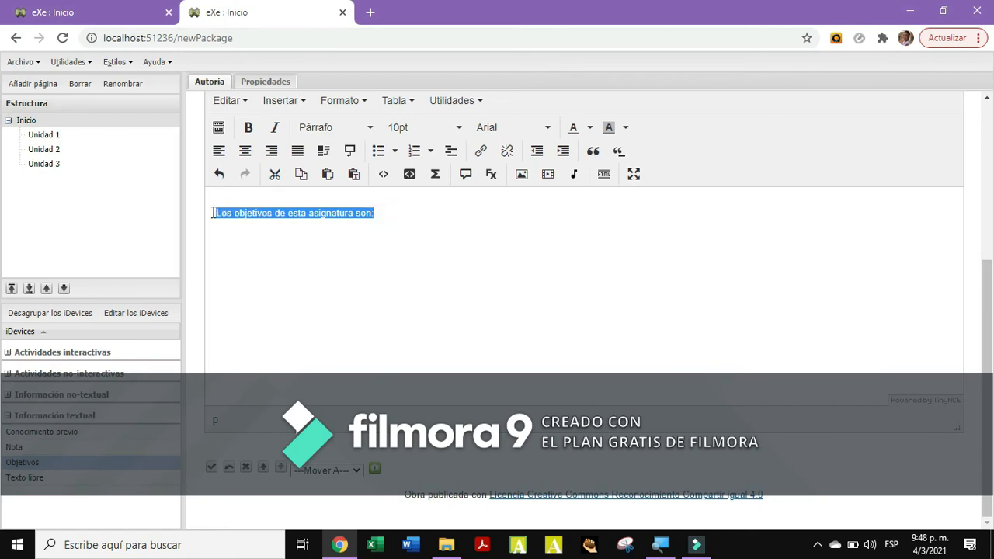
{"action": "left_click", "coordinate": [402, 127]}
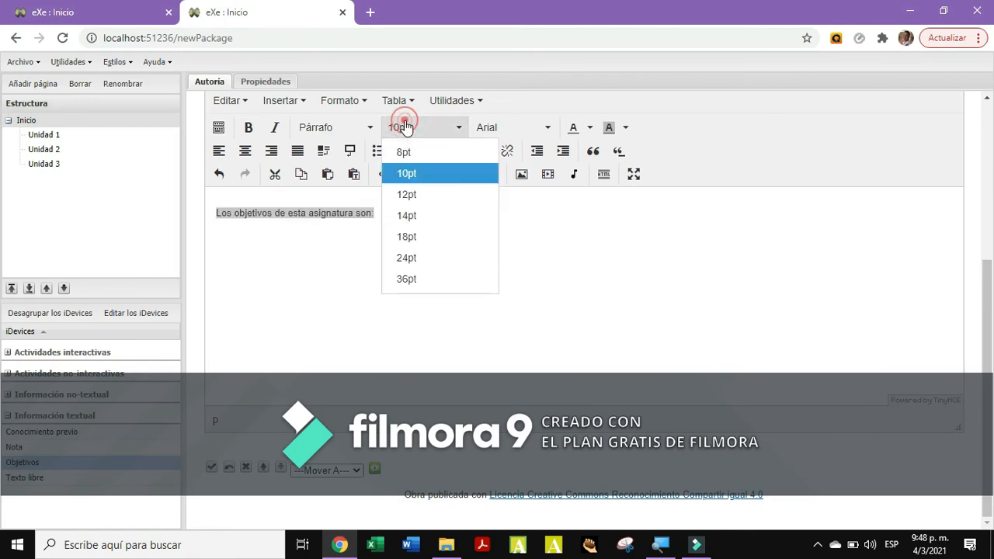
{"action": "left_click", "coordinate": [412, 194]}
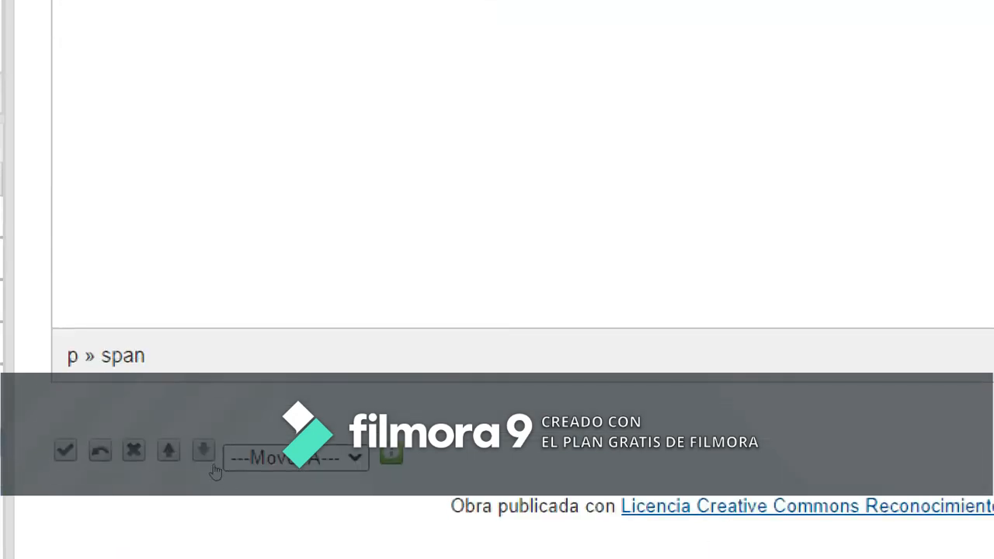
{"action": "left_click", "coordinate": [214, 471]}
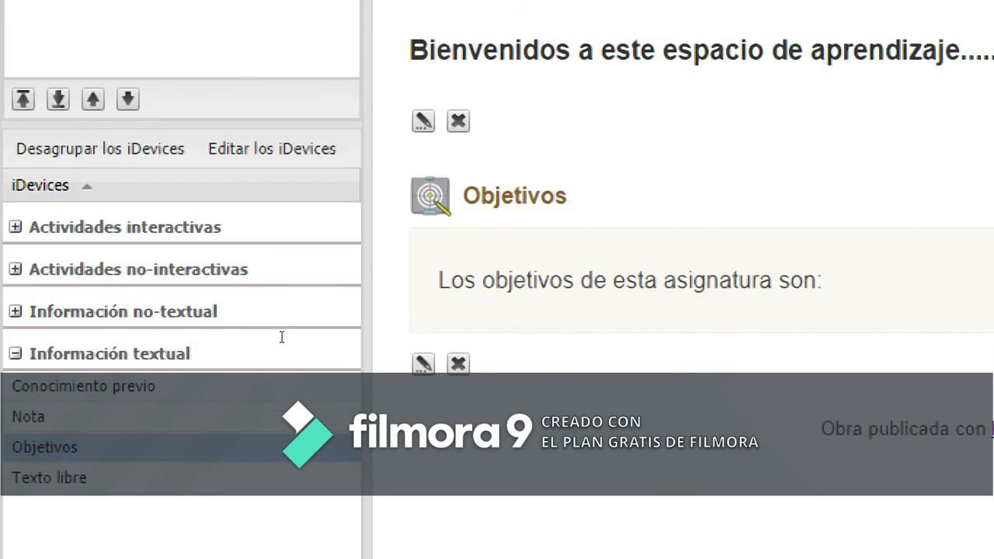
Open the Unidad 1 page and add a Pregunta Verdadero-Falso iDevice from the interactive activities.
{"action": "left_click", "coordinate": [283, 333]}
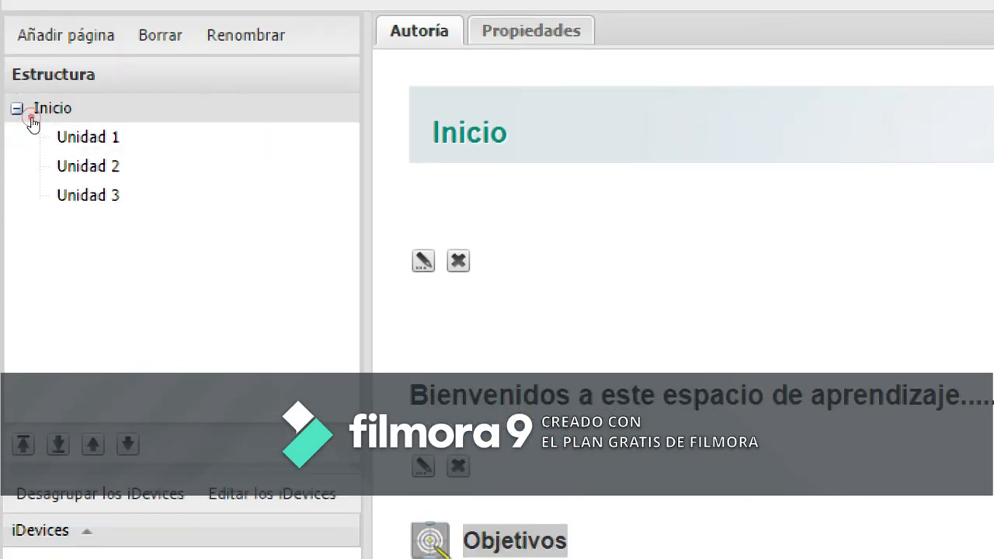
{"action": "left_click", "coordinate": [33, 121]}
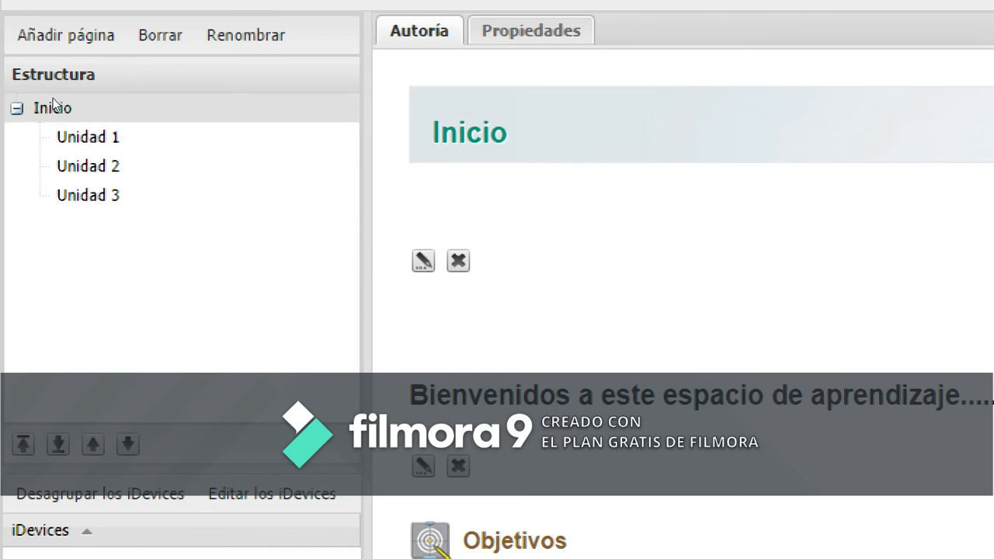
{"action": "left_click", "coordinate": [57, 138]}
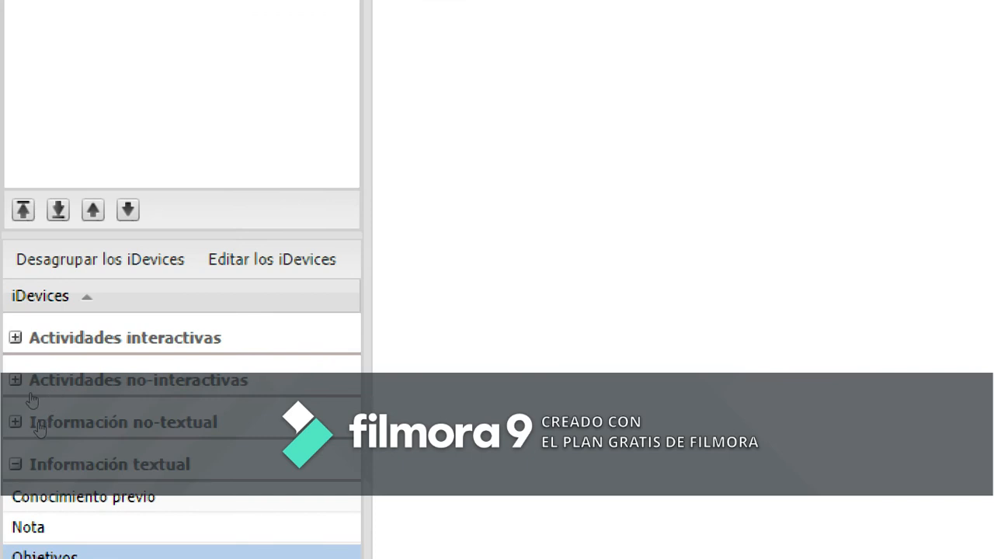
{"action": "left_click", "coordinate": [29, 352]}
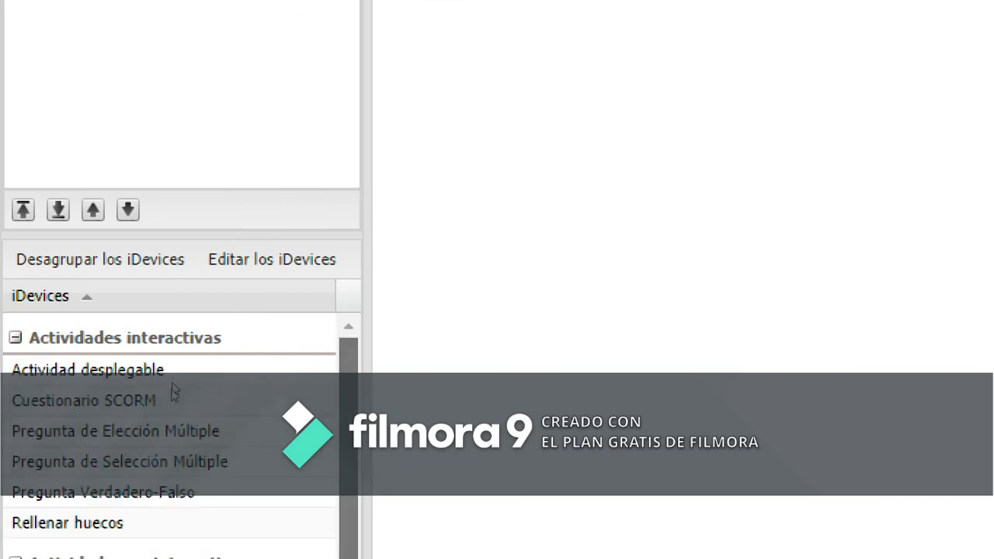
{"action": "scroll", "coordinate": [174, 386], "scroll_direction": "down", "scroll_amount": 3}
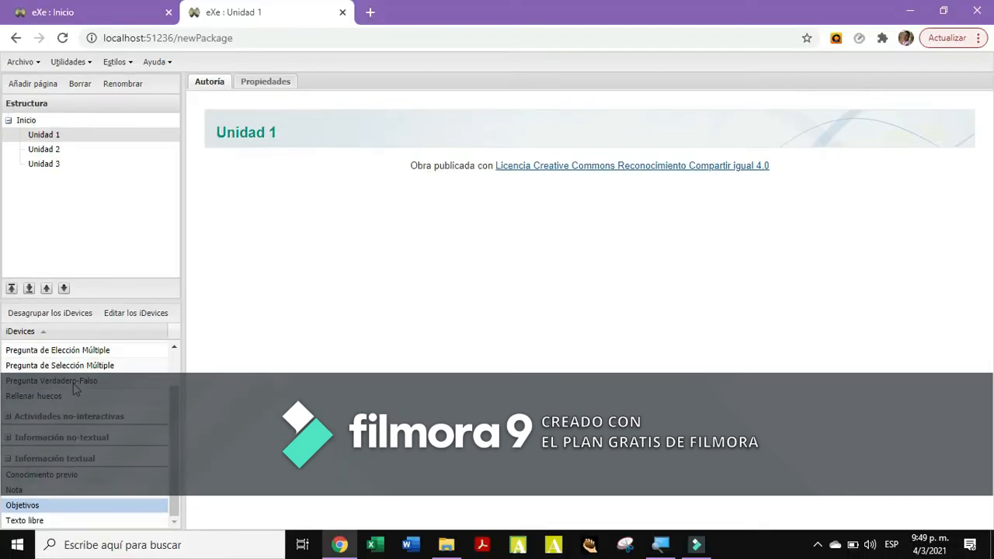
{"action": "left_click", "coordinate": [67, 389]}
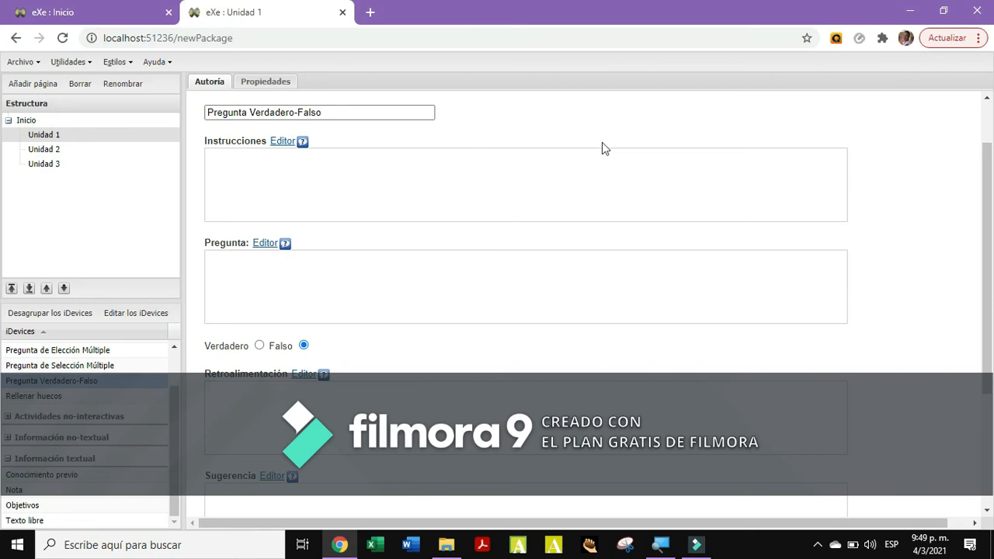
Examine the true-false question form: title, instructions, question, answer options, feedback, suggestion and the option to add another question.
{"action": "left_click_drag", "start_coordinate": [987, 183], "coordinate": [983, 148]}
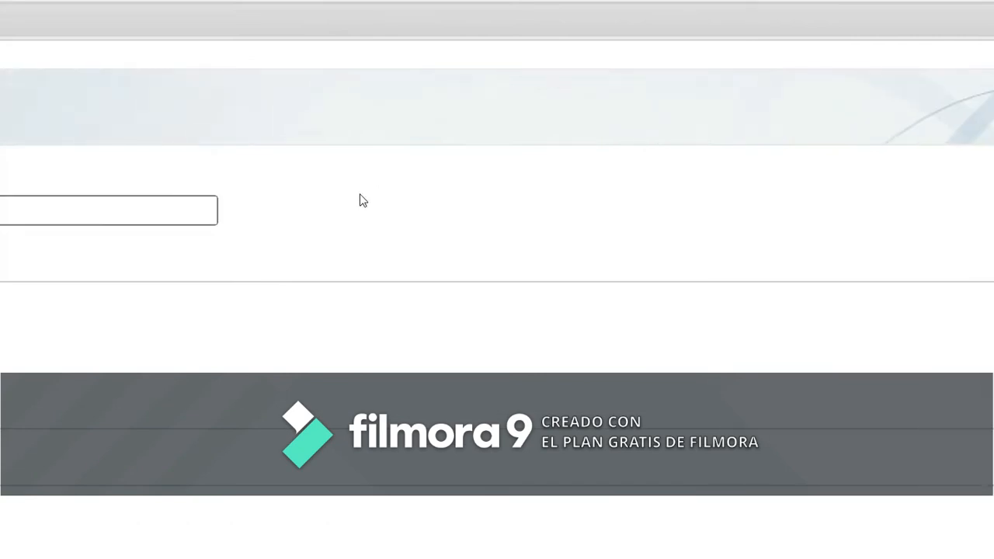
{"action": "left_click", "coordinate": [340, 174]}
{"action": "left_click_drag", "start_coordinate": [337, 171], "coordinate": [186, 174]}
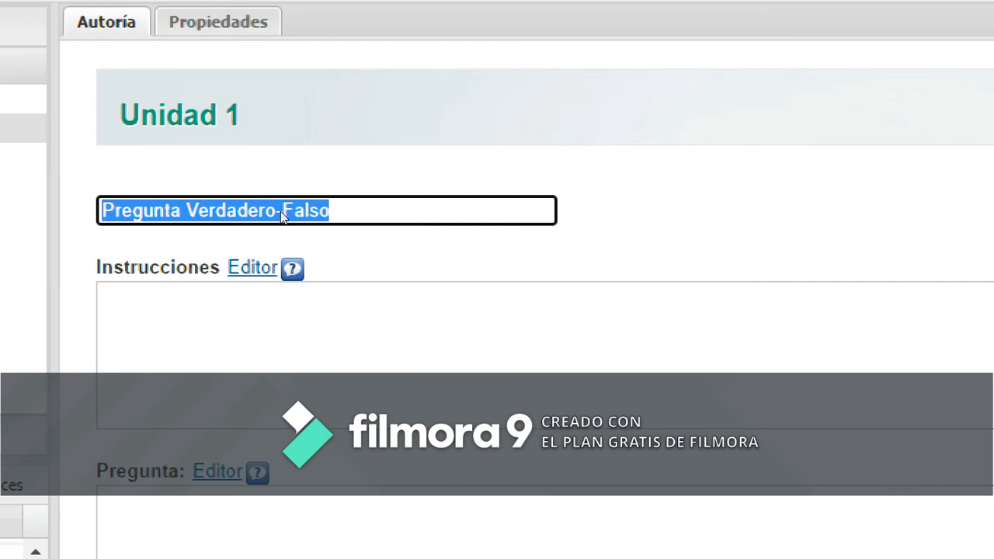
{"action": "left_click", "coordinate": [231, 223]}
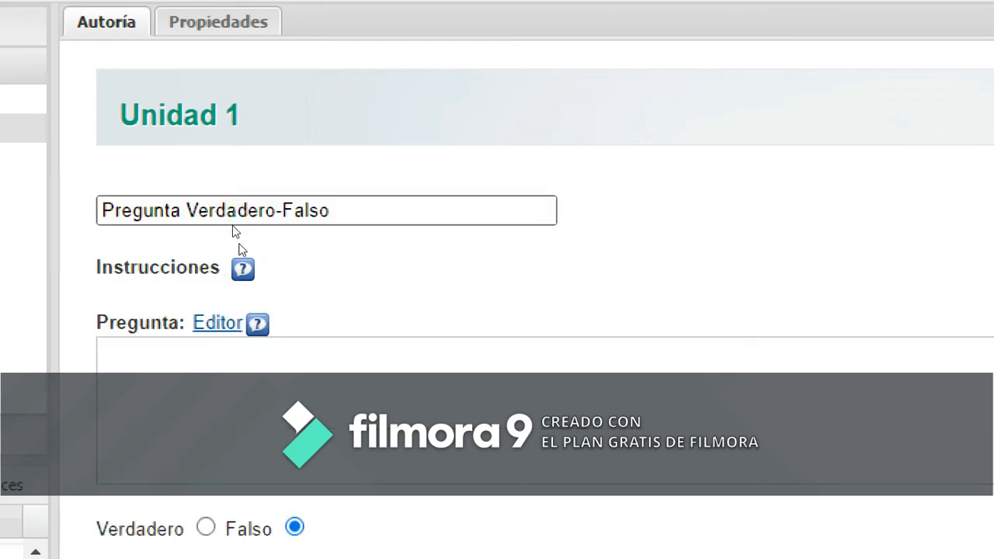
{"action": "left_click", "coordinate": [228, 218]}
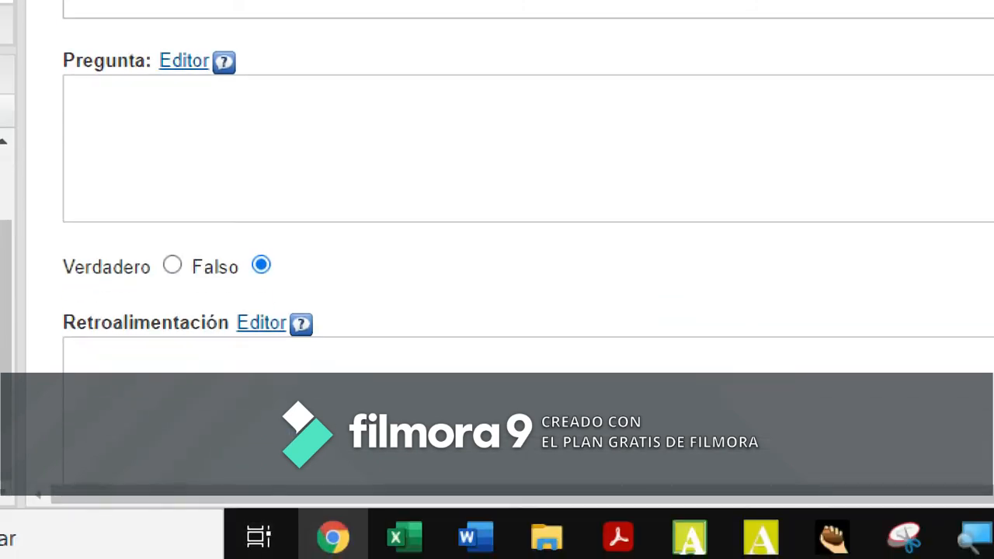
{"action": "scroll", "coordinate": [362, 415], "scroll_direction": "down", "scroll_amount": 3}
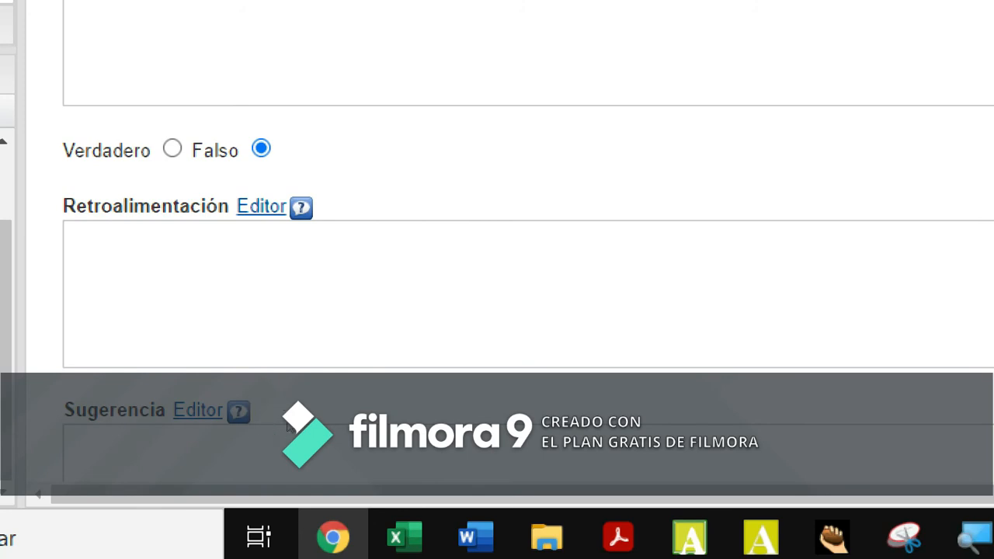
{"action": "scroll", "coordinate": [288, 424], "scroll_direction": "down", "scroll_amount": 3}
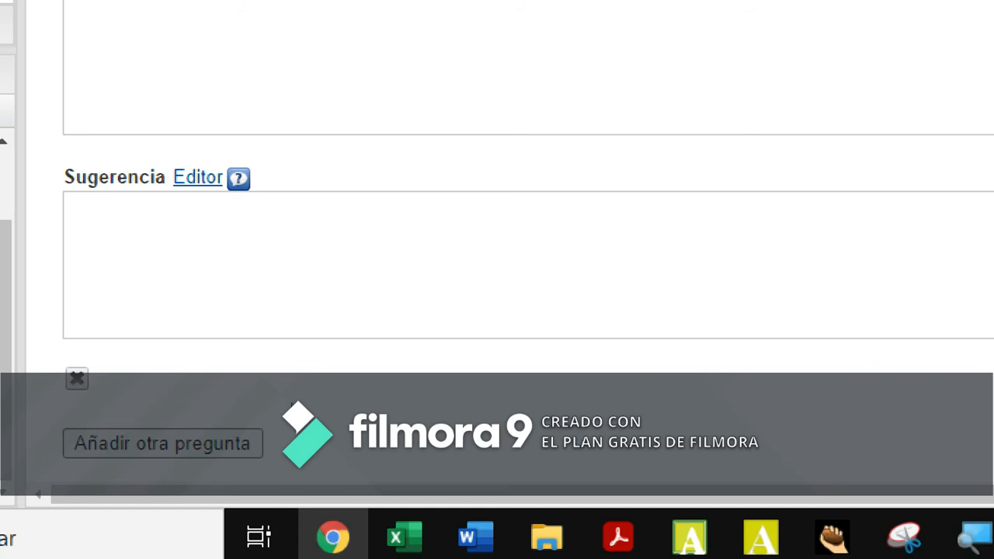
{"action": "scroll", "coordinate": [290, 405], "scroll_direction": "down", "scroll_amount": 2}
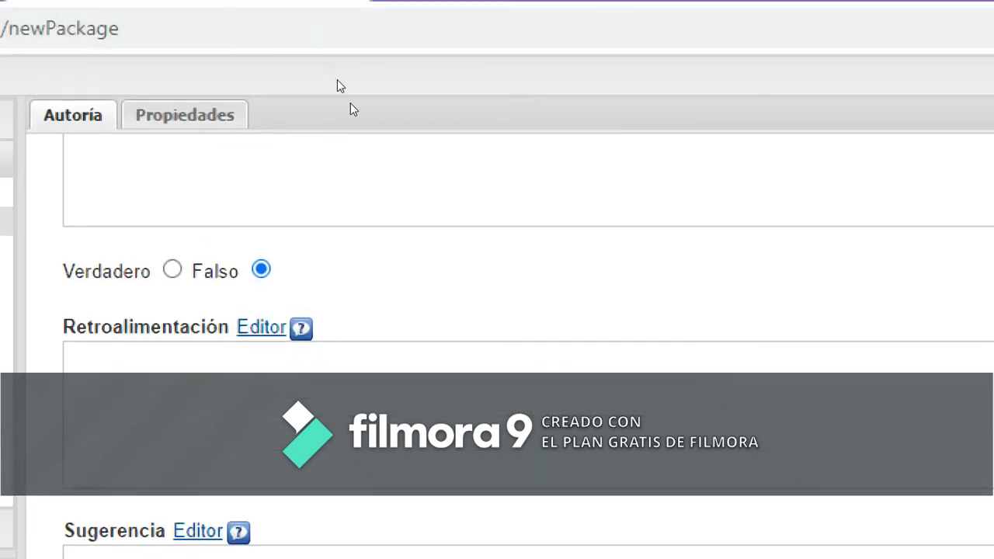
{"action": "scroll", "coordinate": [445, 166], "scroll_direction": "up", "scroll_amount": 2}
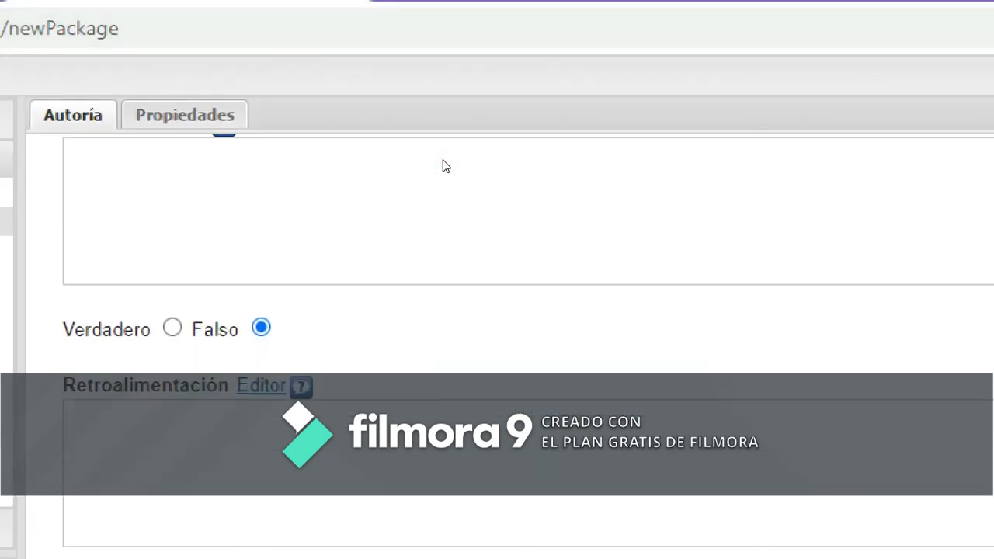
{"action": "scroll", "coordinate": [445, 166], "scroll_direction": "up", "scroll_amount": 3}
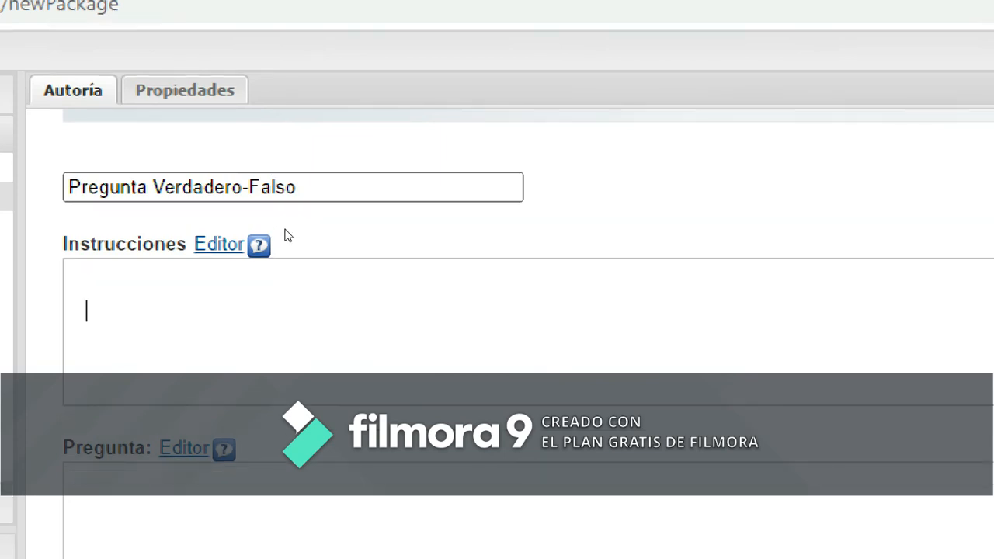
Write "Responde si los siguientes enunciados son verdaderos o falsos:" in the Instrucciones field of the true-false question.
{"action": "left_click", "coordinate": [286, 227]}
{"action": "type", "text": "R"}
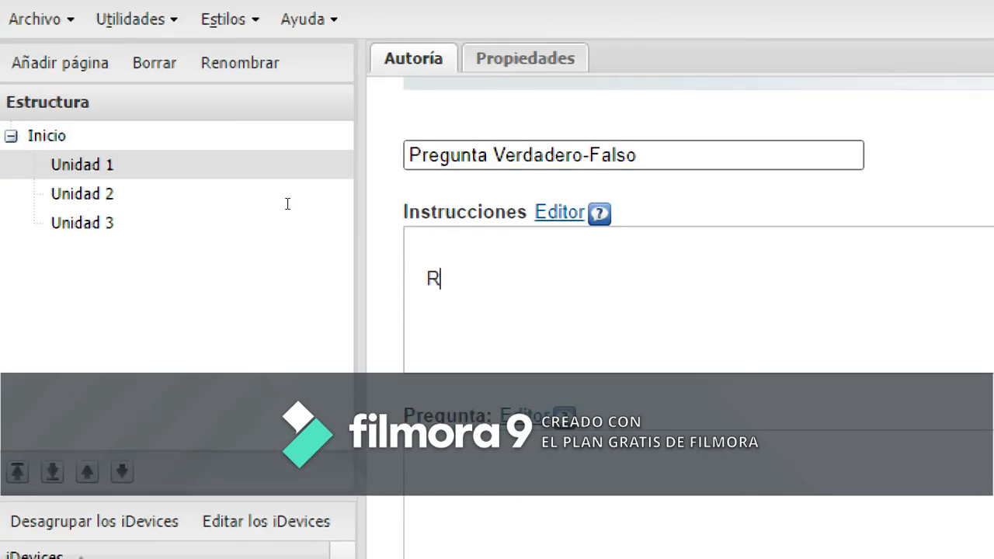
{"action": "type", "text": "esponde s"}
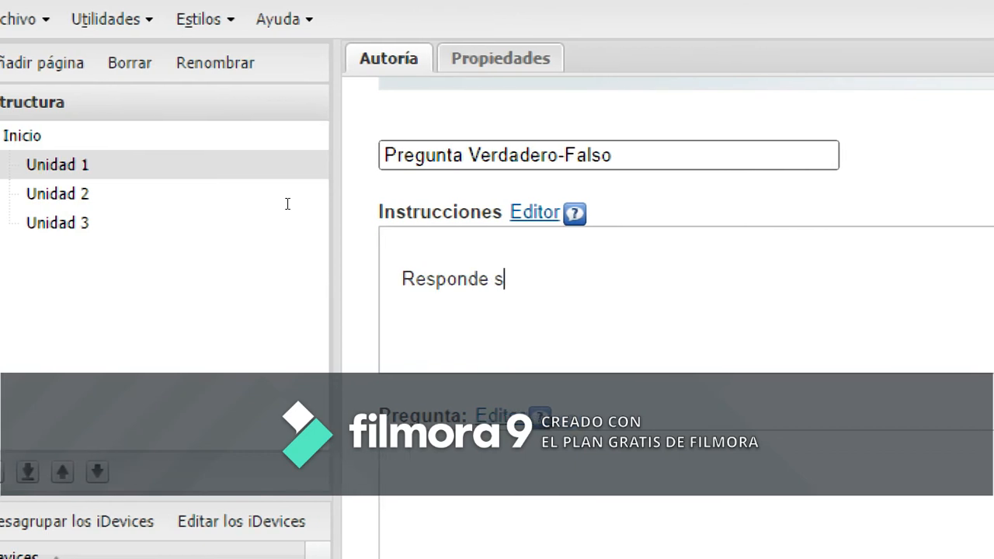
{"action": "type", "text": "i los siguientes"}
{"action": "type", "text": "enunciados "}
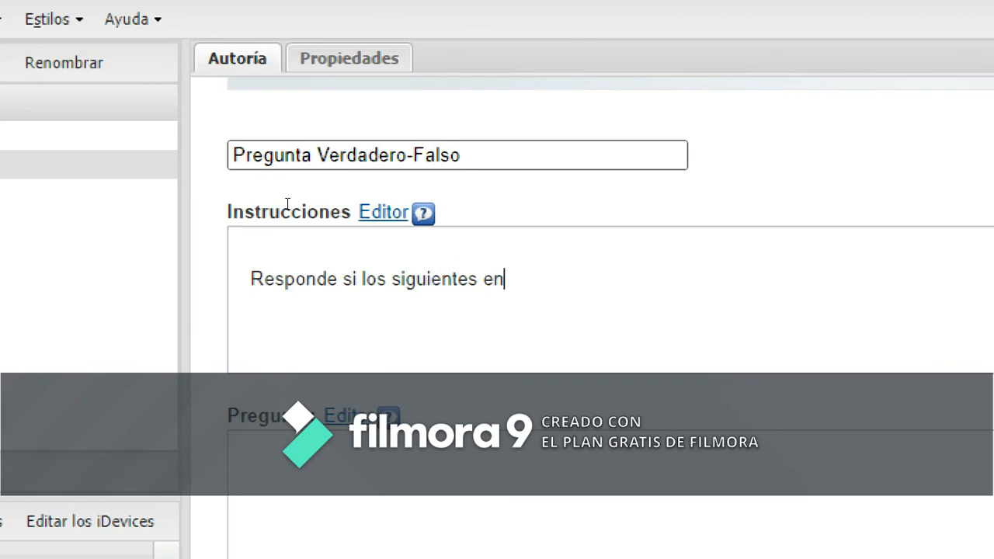
{"action": "type", "text": "son verdad"}
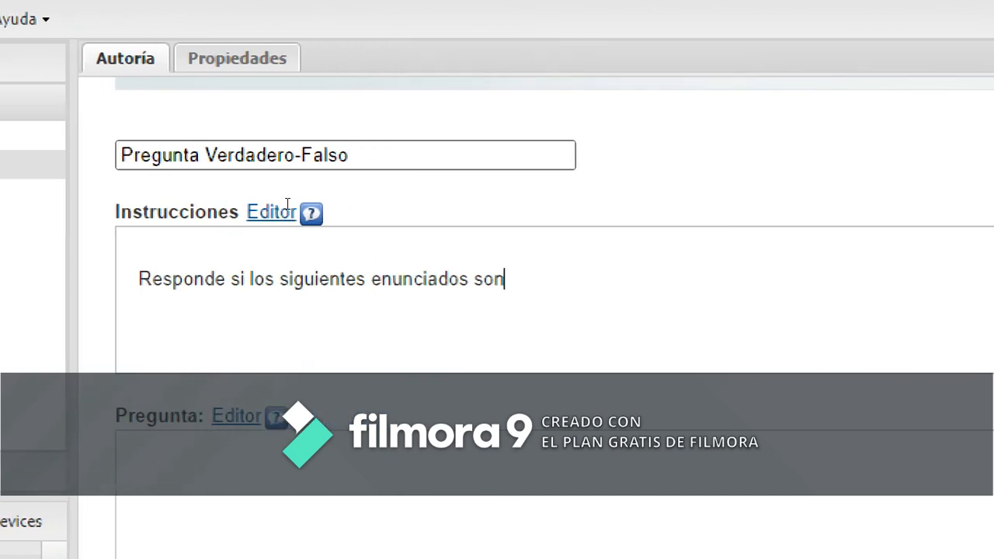
{"action": "type", "text": "eros o fl"}
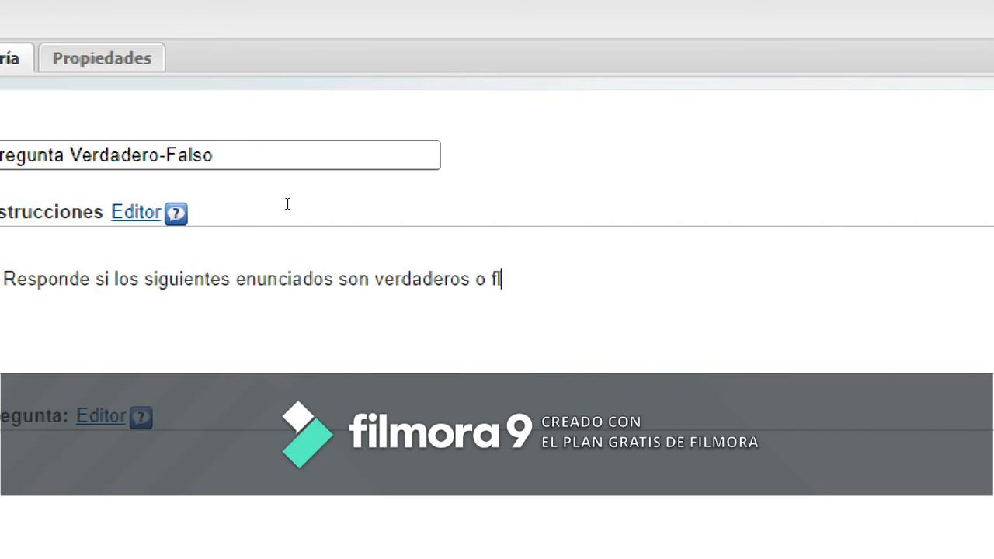
{"action": "key", "text": "BackSpace"}
{"action": "type", "text": "alsos:"}
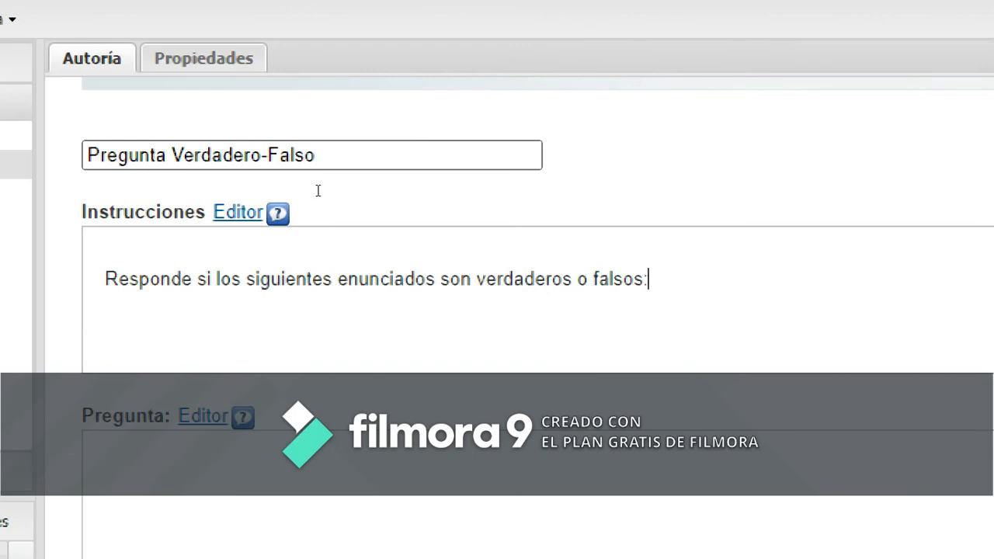
Show the full editor for the instructions, then make the whole sentence bold with a 14pt font size.
{"action": "left_click", "coordinate": [285, 157]}
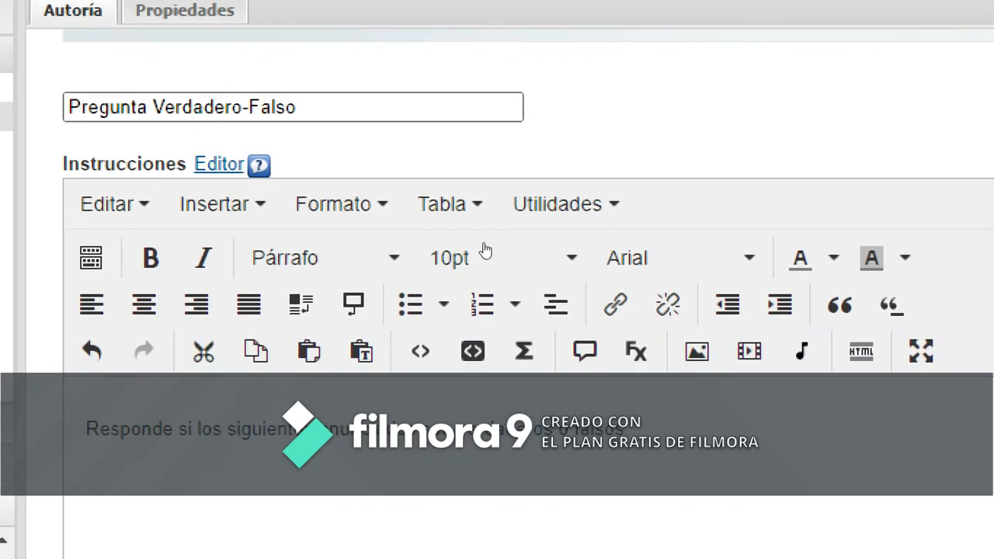
{"action": "left_click_drag", "start_coordinate": [501, 289], "coordinate": [217, 286]}
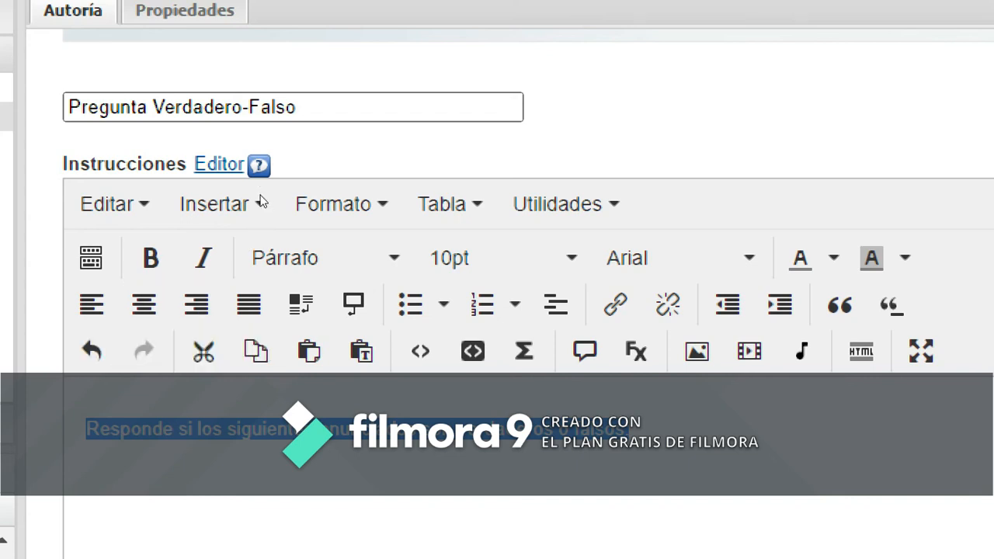
{"action": "left_click", "coordinate": [151, 258]}
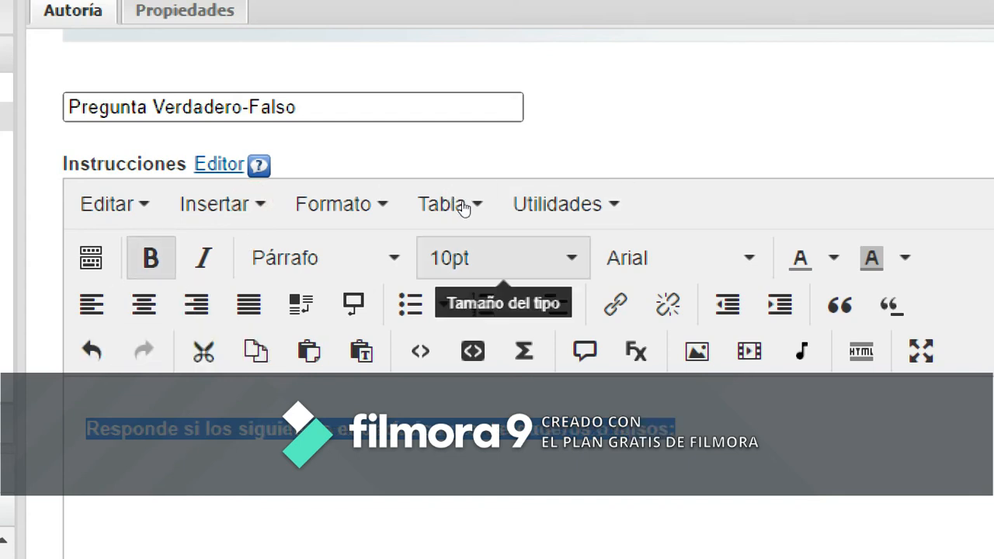
{"action": "left_click", "coordinate": [459, 258]}
{"action": "left_click", "coordinate": [467, 435]}
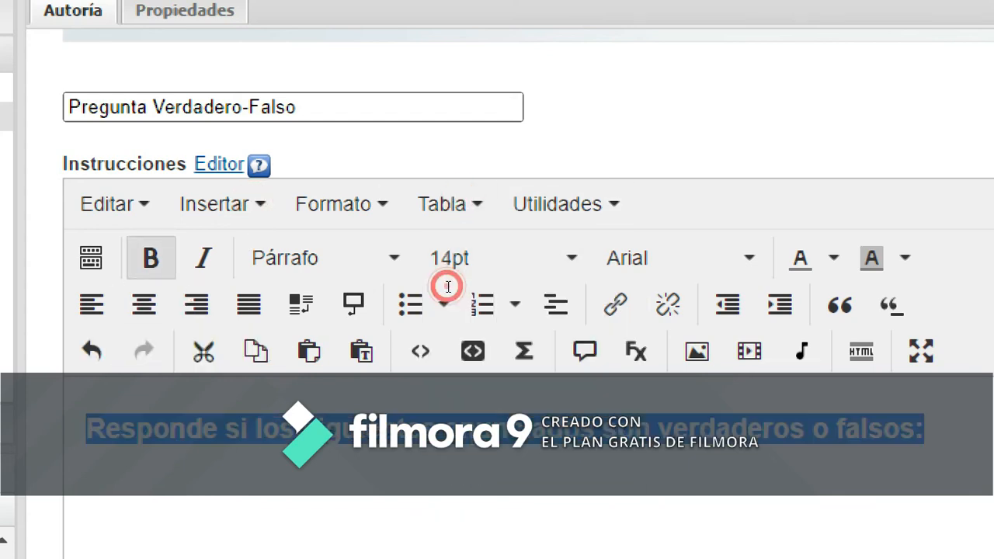
Write "El primer dia de la semana es viernes" in the Pregunta field of the true-false activity.
{"action": "left_click", "coordinate": [579, 429]}
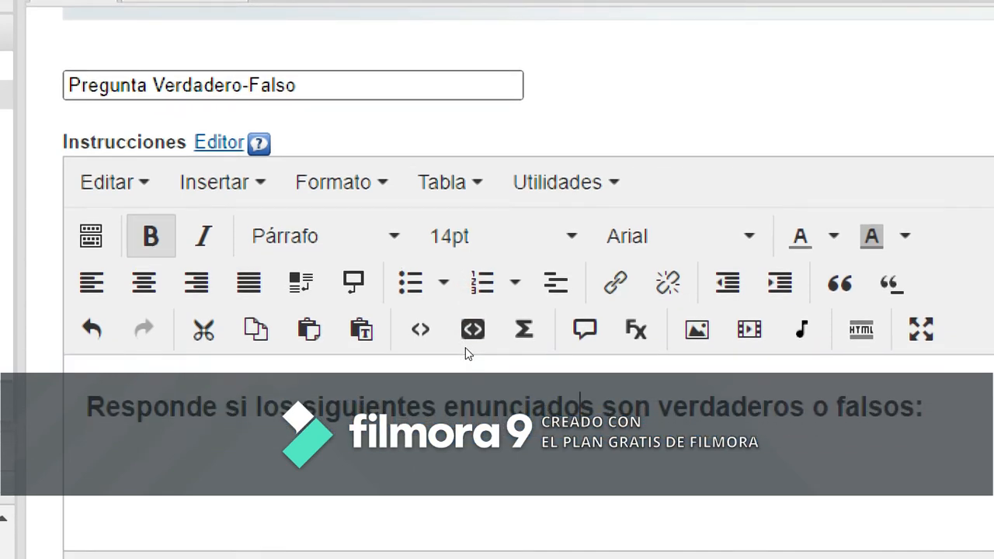
{"action": "scroll", "coordinate": [468, 362], "scroll_direction": "down", "scroll_amount": 2}
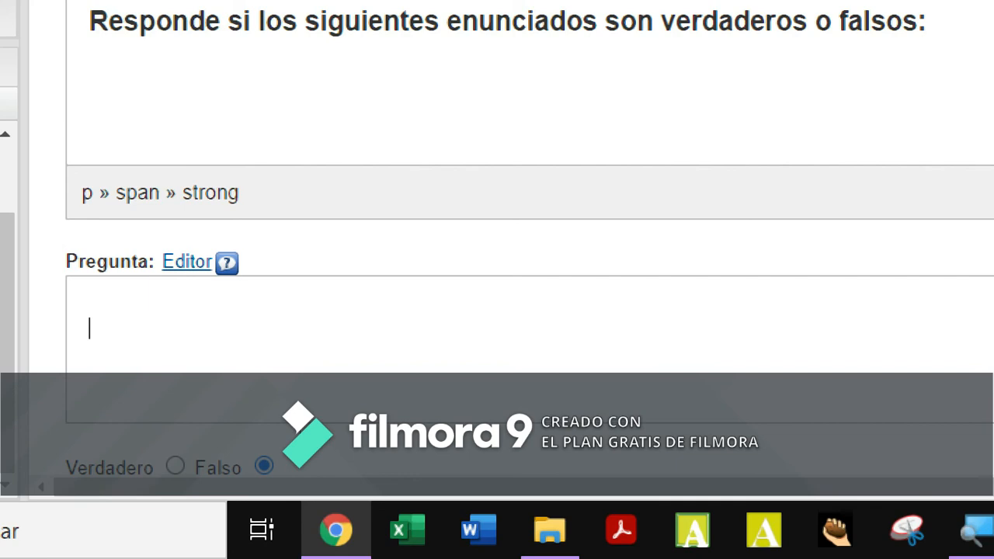
{"action": "type", "text": "El pro"}
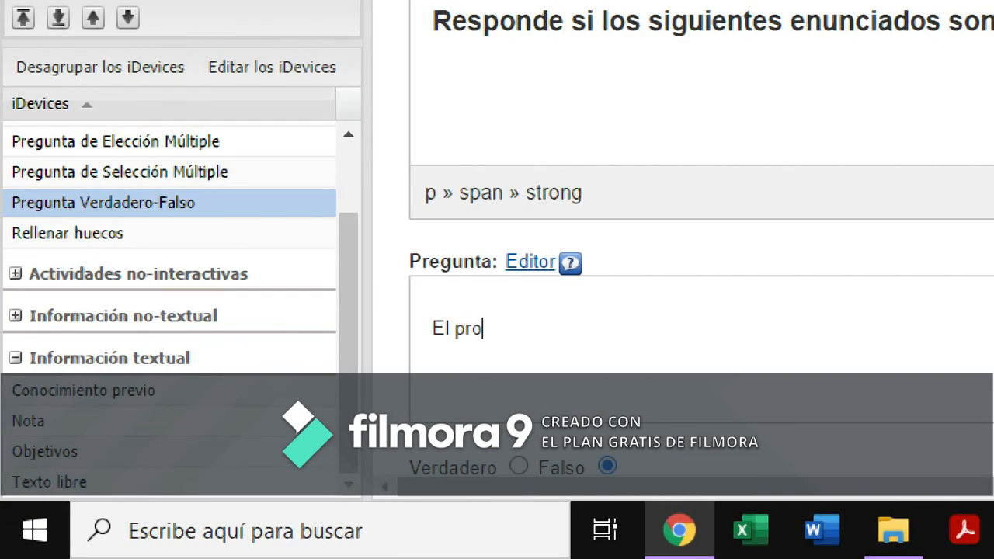
{"action": "type", "text": "m"}
{"action": "key", "text": "BackSpace"}
{"action": "key", "text": "BackSpace"}
{"action": "type", "text": "imer dia d"}
{"action": "type", "text": "e la semana e"}
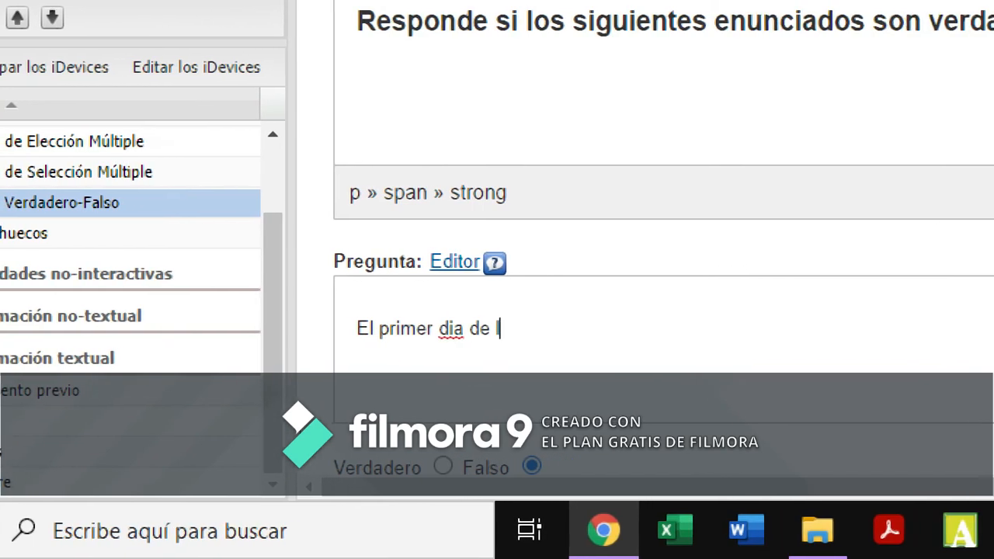
{"action": "type", "text": "s viernes"}
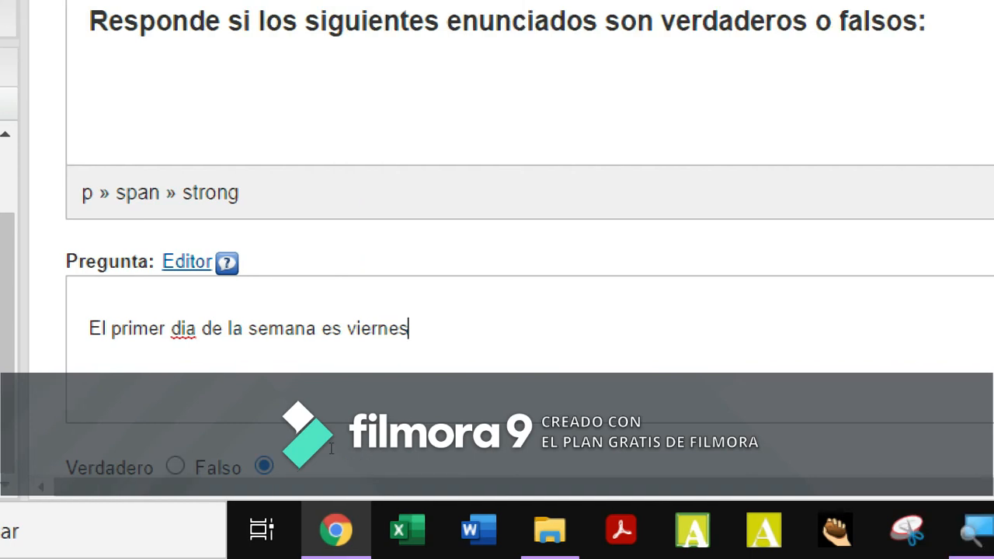
Mark Falso as the correct answer to the first question.
{"action": "key", "text": "Left"}
{"action": "key", "text": "Left"}
{"action": "key", "text": "Left"}
{"action": "key", "text": "Left"}
{"action": "key", "text": "Left"}
{"action": "key", "text": "Left"}
{"action": "key", "text": "Left"}
{"action": "key", "text": "Left"}
{"action": "key", "text": "Left"}
{"action": "key", "text": "Left"}
{"action": "key", "text": "Left"}
{"action": "key", "text": "Left"}
{"action": "key", "text": "Left"}
{"action": "key", "text": "Left"}
{"action": "key", "text": "Left"}
{"action": "key", "text": "Left"}
{"action": "key", "text": "Left"}
{"action": "key", "text": "Left"}
{"action": "key", "text": "Left"}
{"action": "key", "text": "Left"}
{"action": "left_click", "coordinate": [304, 513]}
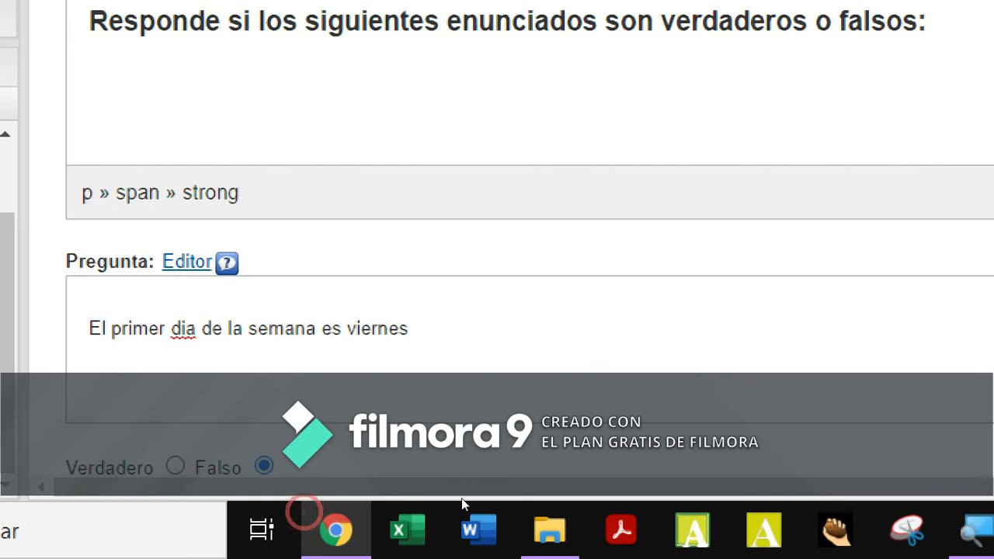
Show the full editor for the first question and set the whole sentence to a 12pt font size.
{"action": "left_click", "coordinate": [459, 453]}
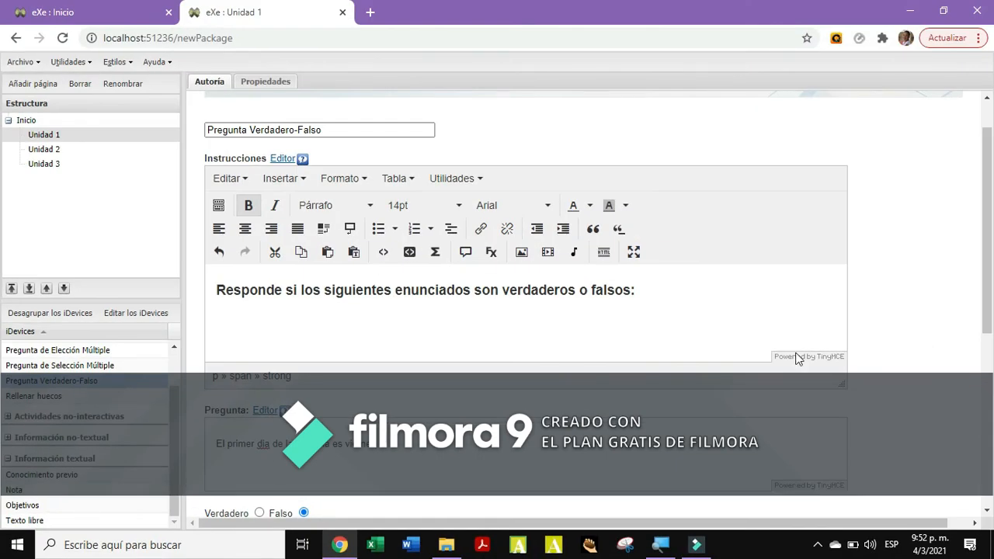
{"action": "left_click", "coordinate": [417, 420]}
{"action": "left_click_drag", "start_coordinate": [233, 441], "coordinate": [210, 440]}
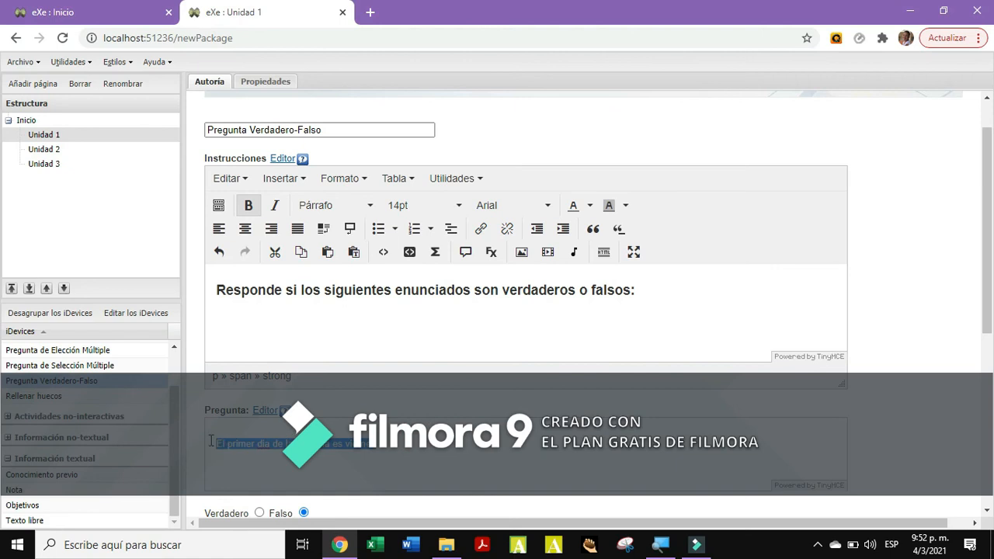
{"action": "left_click", "coordinate": [264, 410]}
{"action": "left_click_drag", "start_coordinate": [984, 224], "coordinate": [983, 319]}
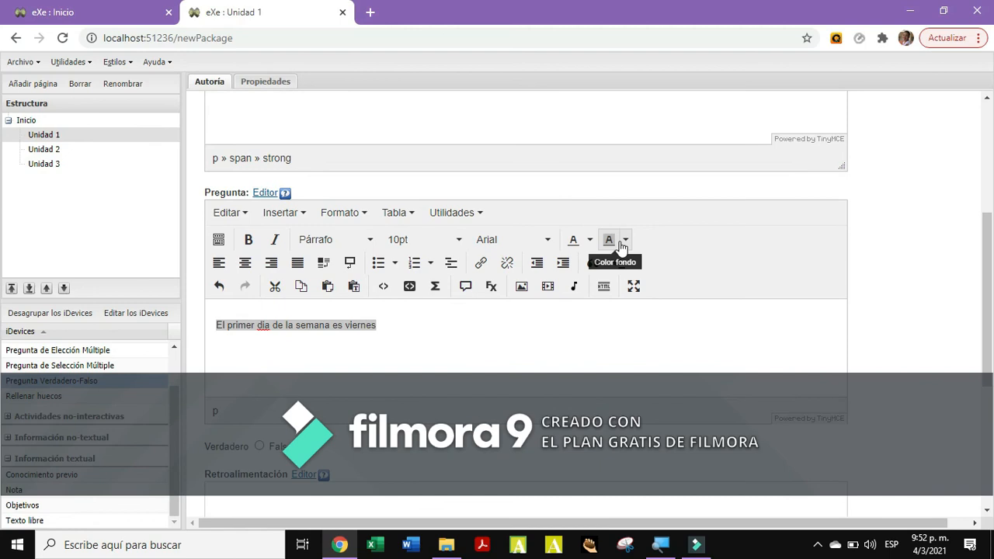
{"action": "left_click", "coordinate": [460, 240]}
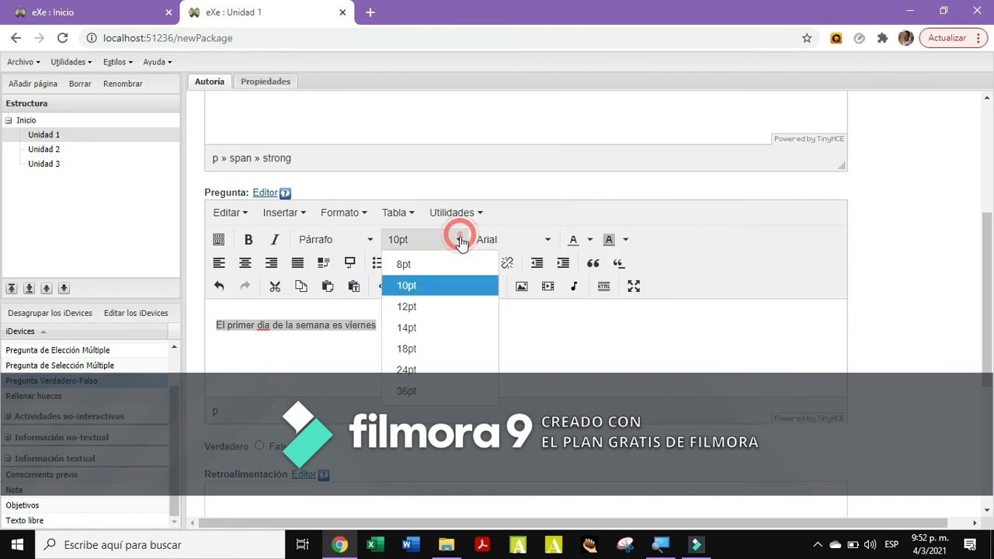
{"action": "left_click", "coordinate": [432, 307]}
{"action": "left_click", "coordinate": [535, 340]}
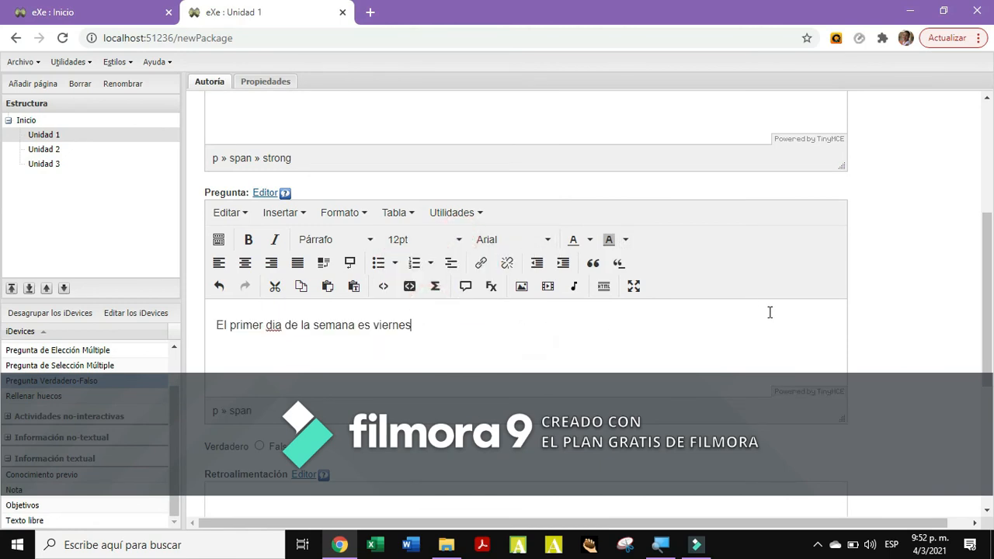
Add another question to the true-false activity and go to its blank form.
{"action": "left_click_drag", "start_coordinate": [990, 329], "coordinate": [988, 446]}
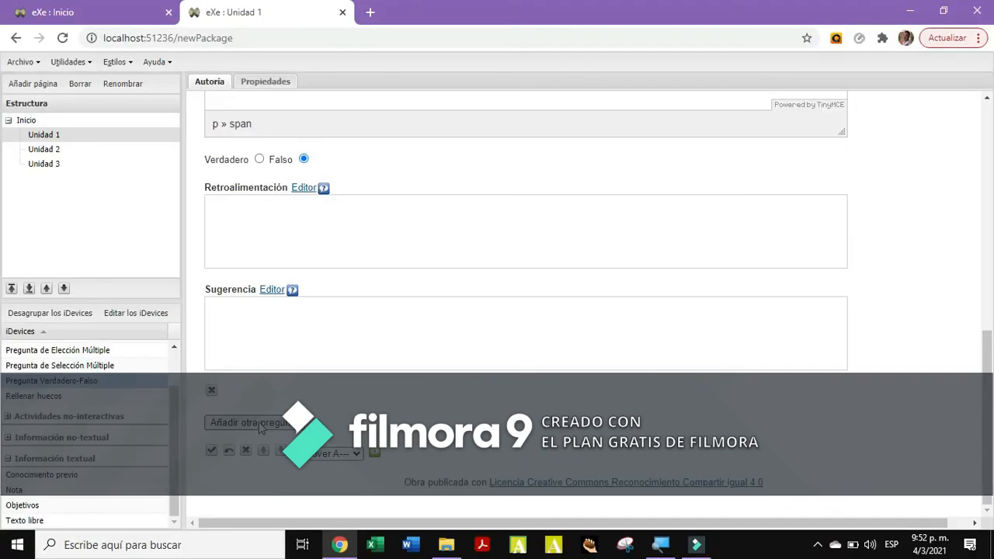
{"action": "left_click", "coordinate": [259, 422]}
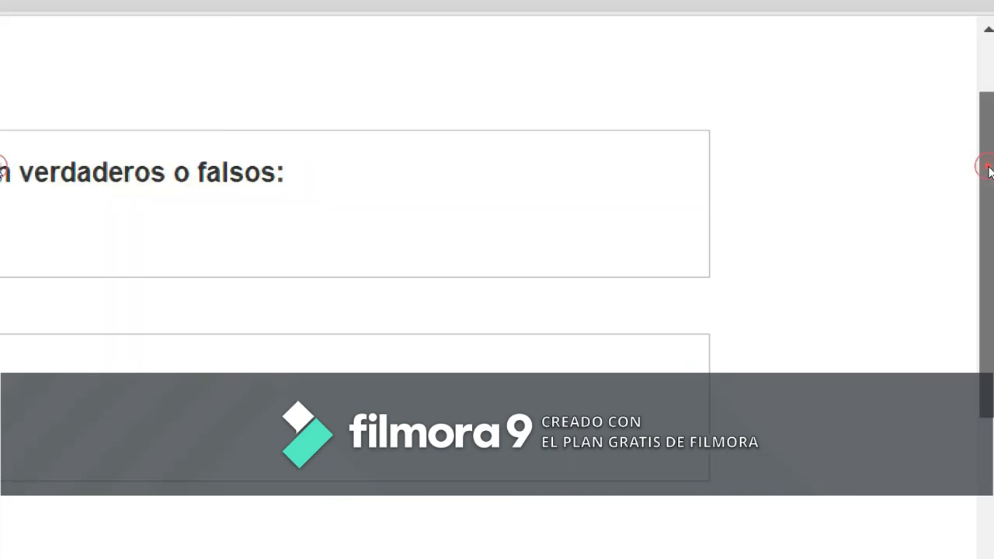
{"action": "left_click_drag", "start_coordinate": [985, 166], "coordinate": [987, 173]}
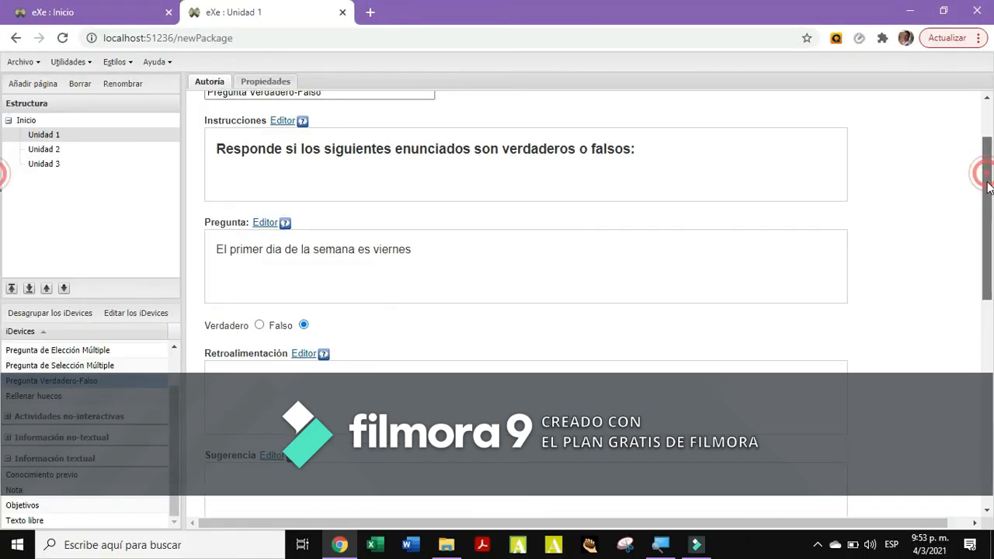
{"action": "left_click_drag", "start_coordinate": [988, 180], "coordinate": [972, 387]}
{"action": "left_click_drag", "start_coordinate": [982, 282], "coordinate": [979, 325]}
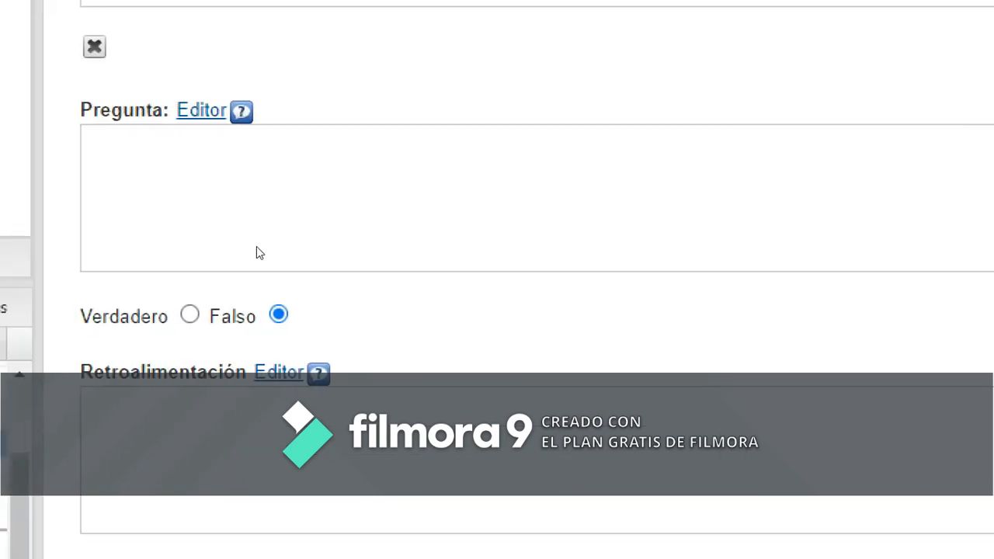
Write "El domingo es el primer dia" in the second question's Pregunta field.
{"action": "left_click", "coordinate": [222, 260]}
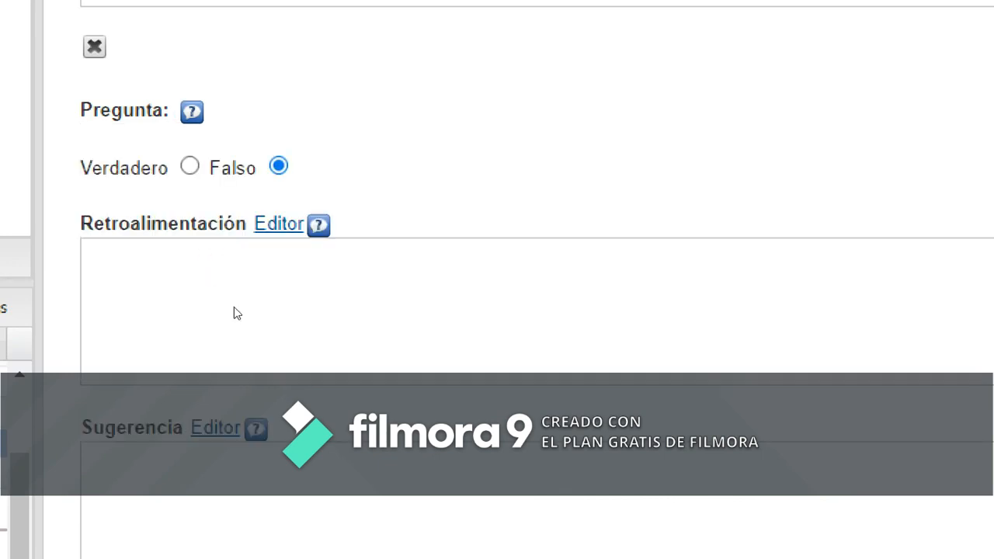
{"action": "left_click", "coordinate": [231, 231]}
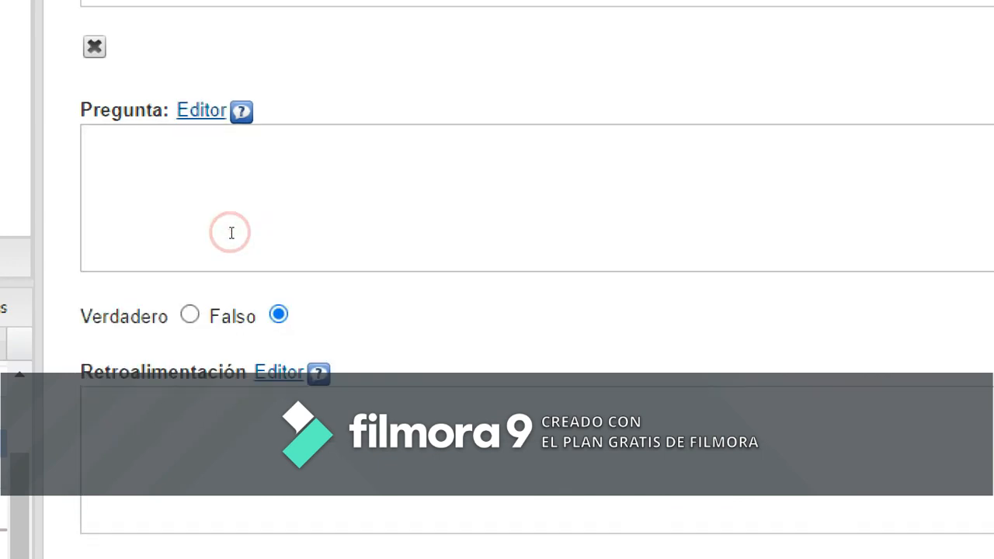
{"action": "left_click", "coordinate": [232, 232]}
{"action": "type", "text": "E"}
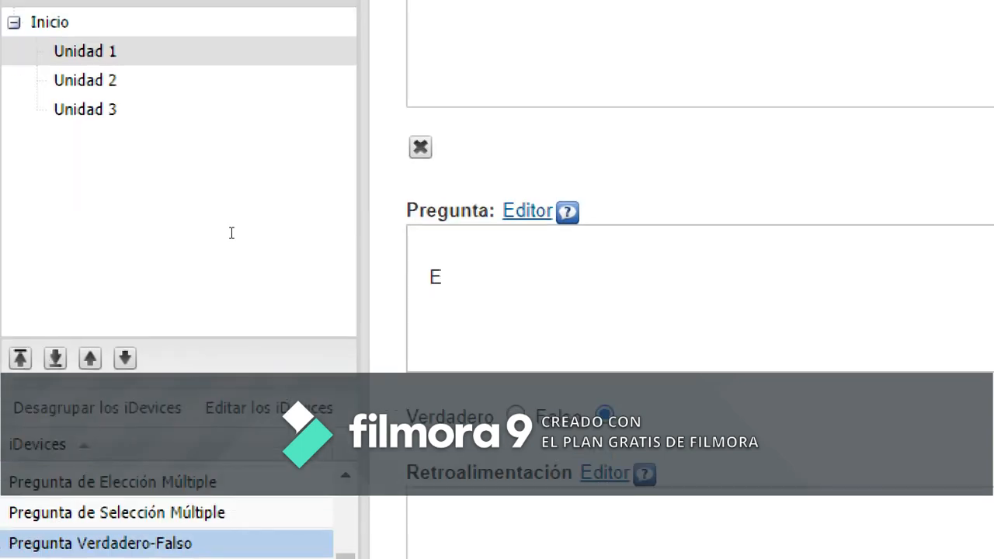
{"action": "type", "text": "l domin"}
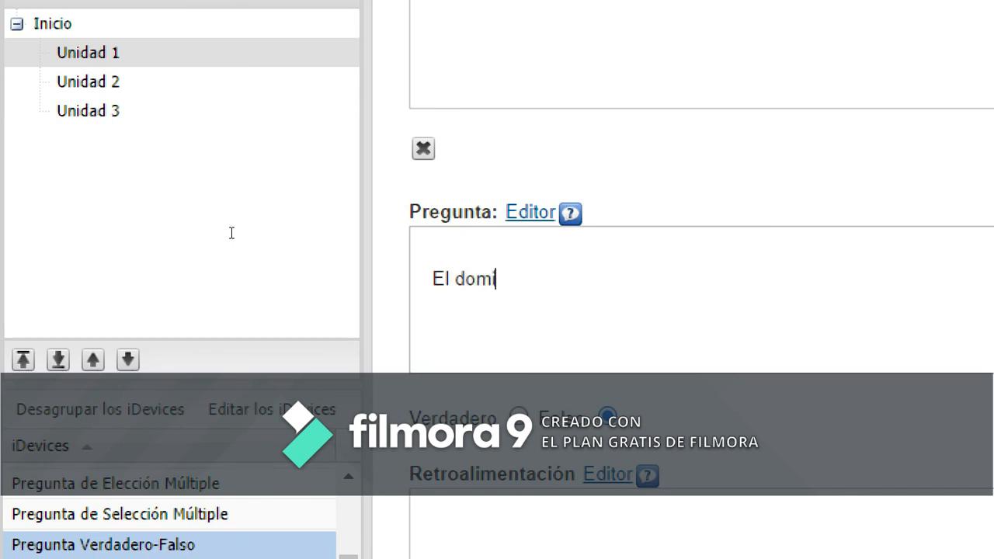
{"action": "type", "text": "go es el pri"}
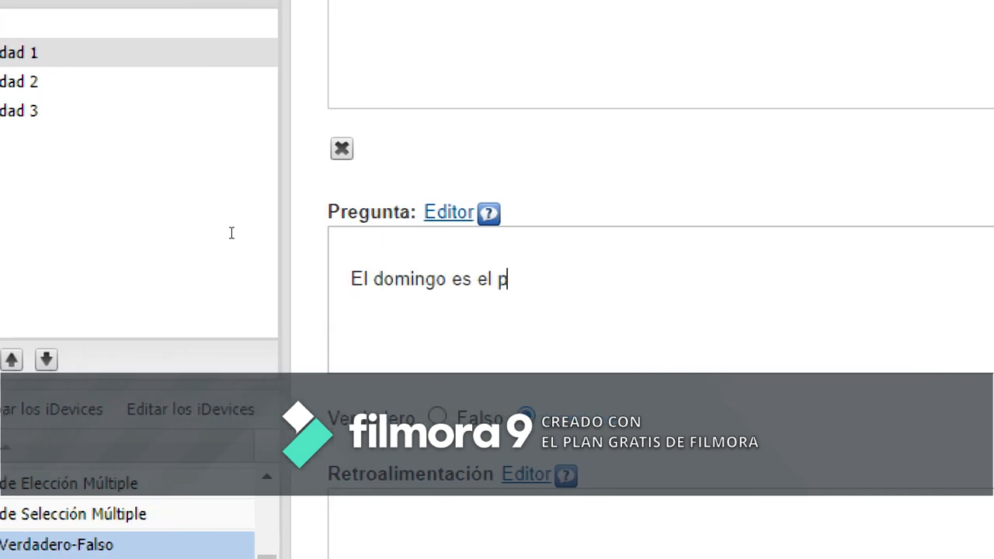
{"action": "type", "text": "mer dia"}
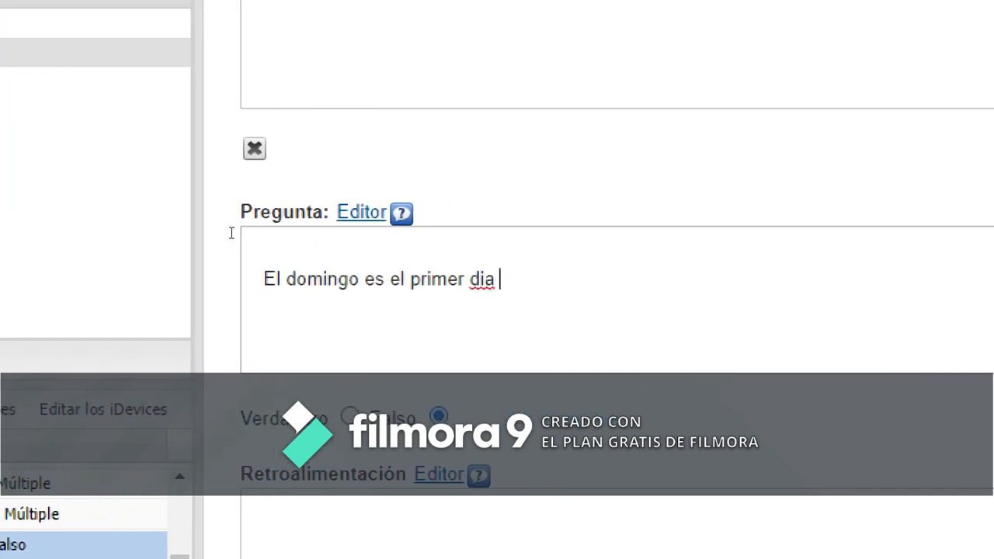
Change the second question to read "El domingo es dia de fiesta." and mark Verdadero as its correct answer.
{"action": "key", "text": "BackSpace"}
{"action": "key", "text": "BackSpace"}
{"action": "key", "text": "BackSpace"}
{"action": "key", "text": "BackSpace"}
{"action": "key", "text": "BackSpace"}
{"action": "key", "text": "BackSpace"}
{"action": "key", "text": "BackSpace"}
{"action": "key", "text": "BackSpace"}
{"action": "key", "text": "BackSpace"}
{"action": "key", "text": "BackSpace"}
{"action": "key", "text": "BackSpace"}
{"action": "key", "text": "BackSpace"}
{"action": "key", "text": "BackSpace"}
{"action": "key", "text": "BackSpace"}
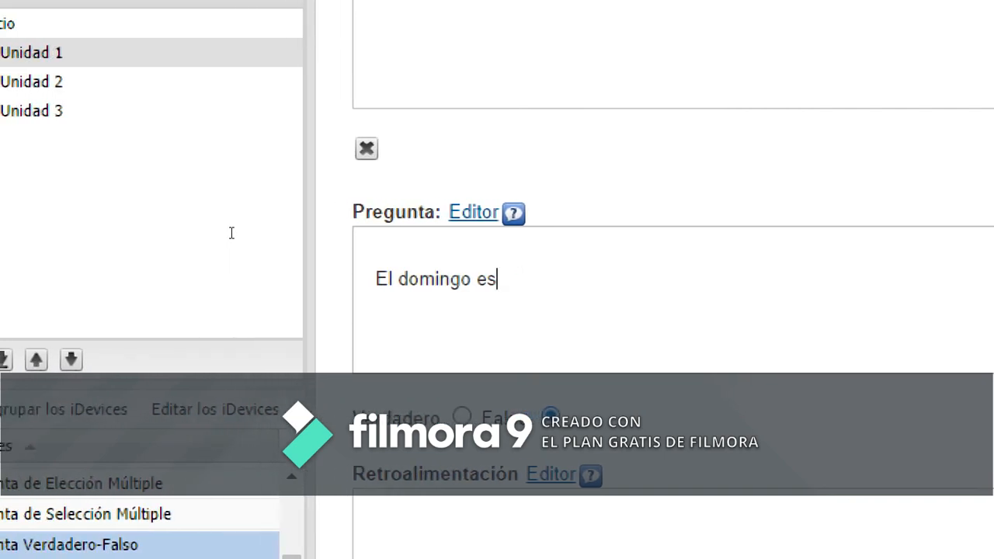
{"action": "type", "text": "dia de"}
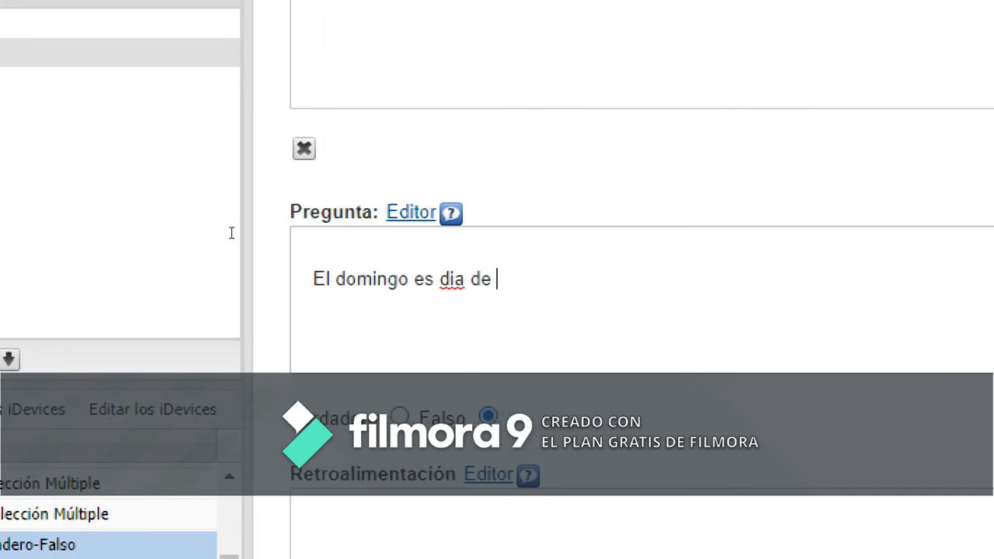
{"action": "type", "text": " fiesta"}
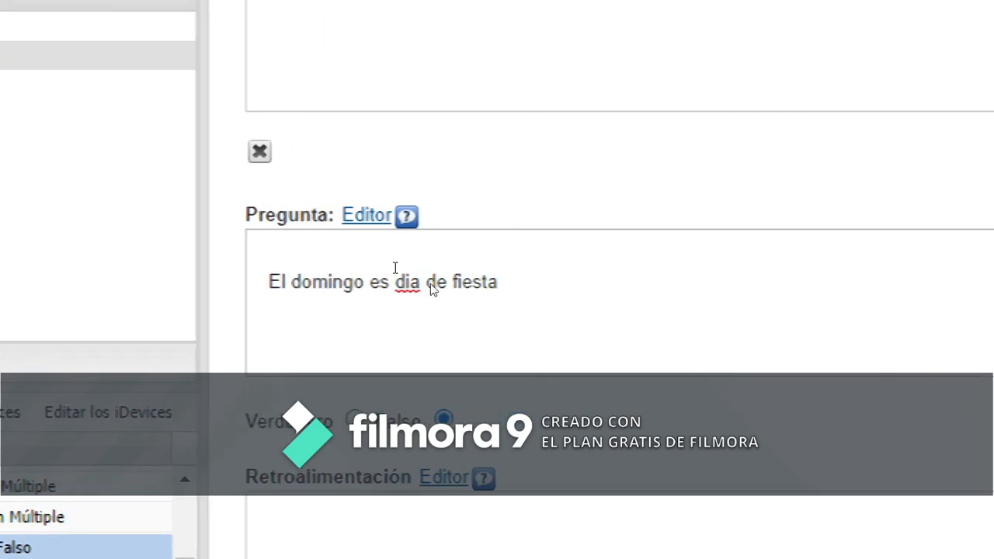
{"action": "type", "text": "."}
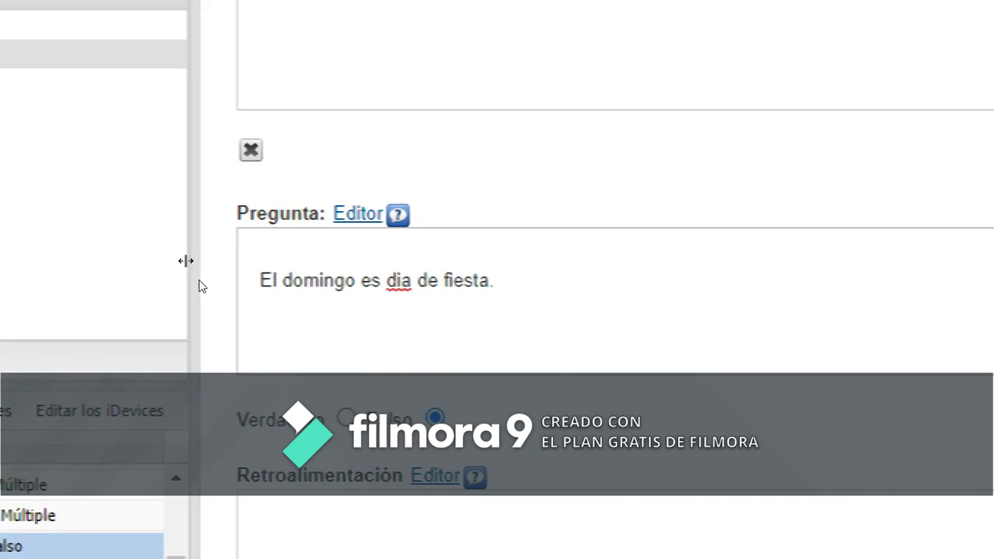
{"action": "left_click", "coordinate": [261, 317]}
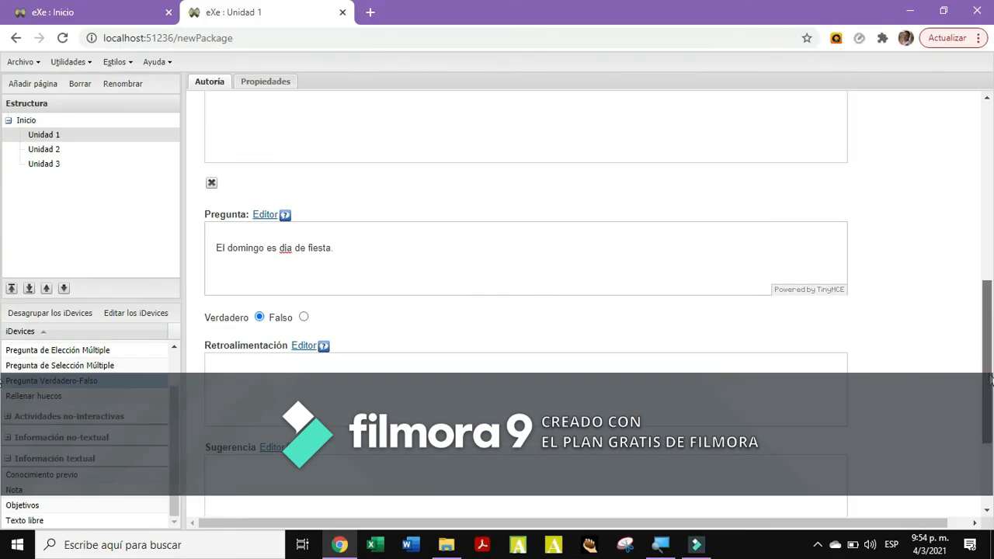
{"action": "scroll", "coordinate": [989, 464], "scroll_direction": "down", "scroll_amount": 2}
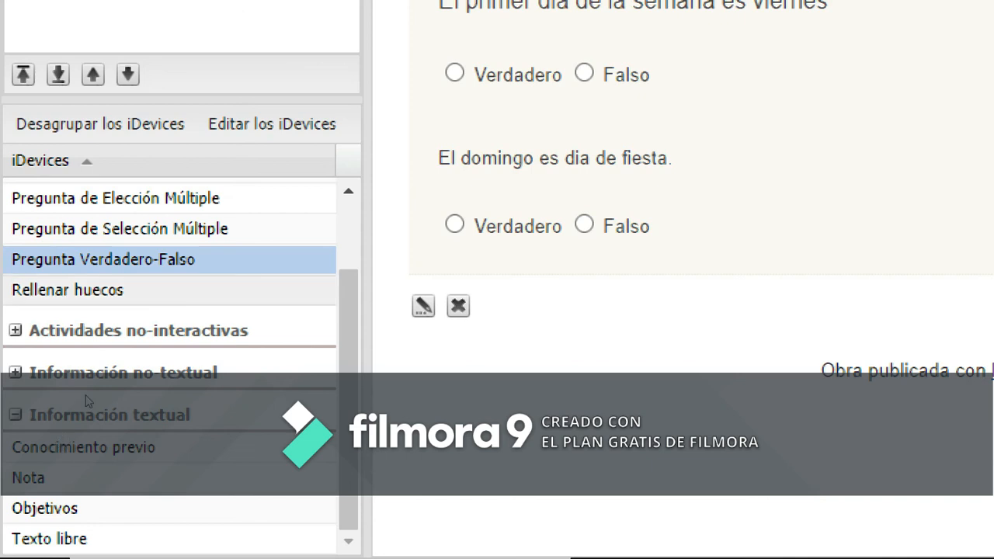
{"action": "key", "text": "super"}
{"action": "type", "text": "+"}
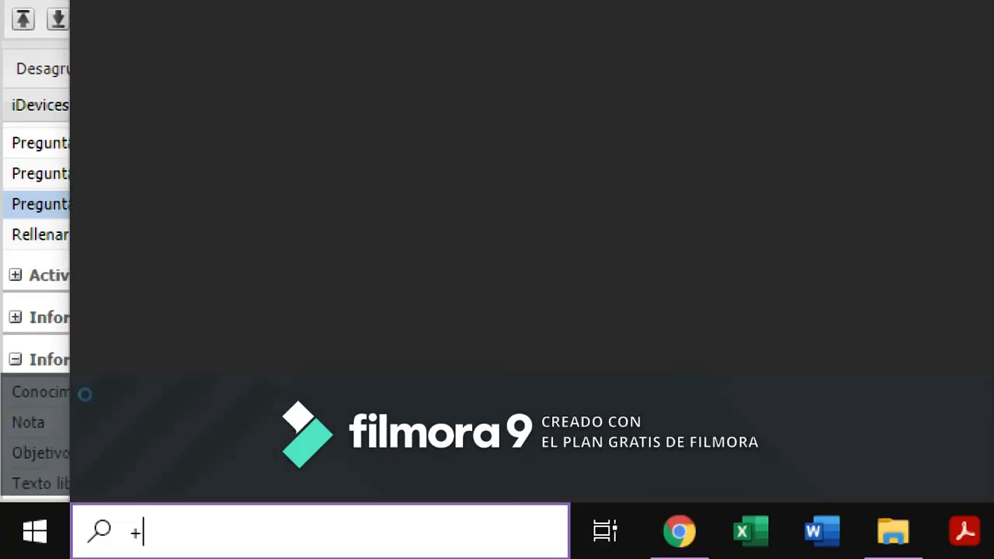
{"action": "key", "text": "Escape"}
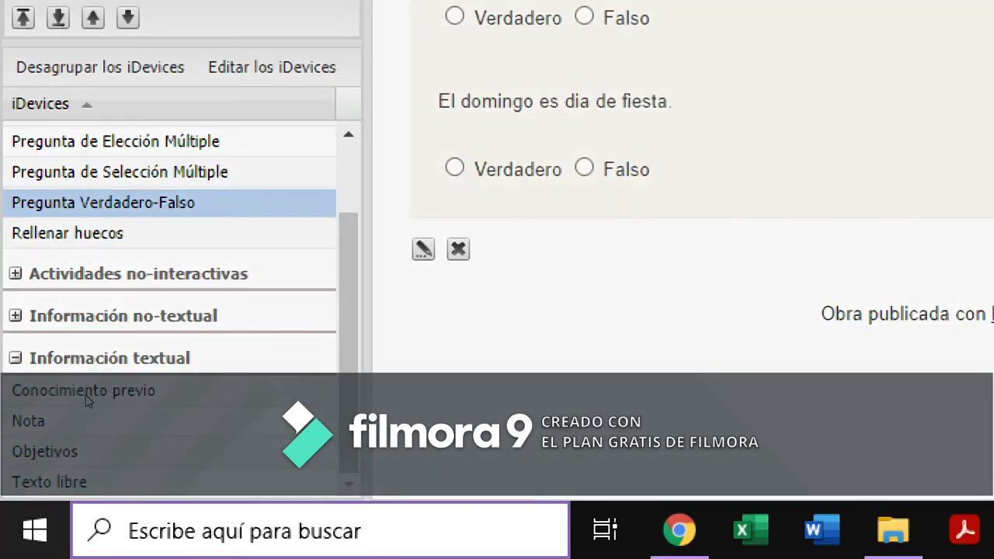
{"action": "left_click", "coordinate": [65, 549]}
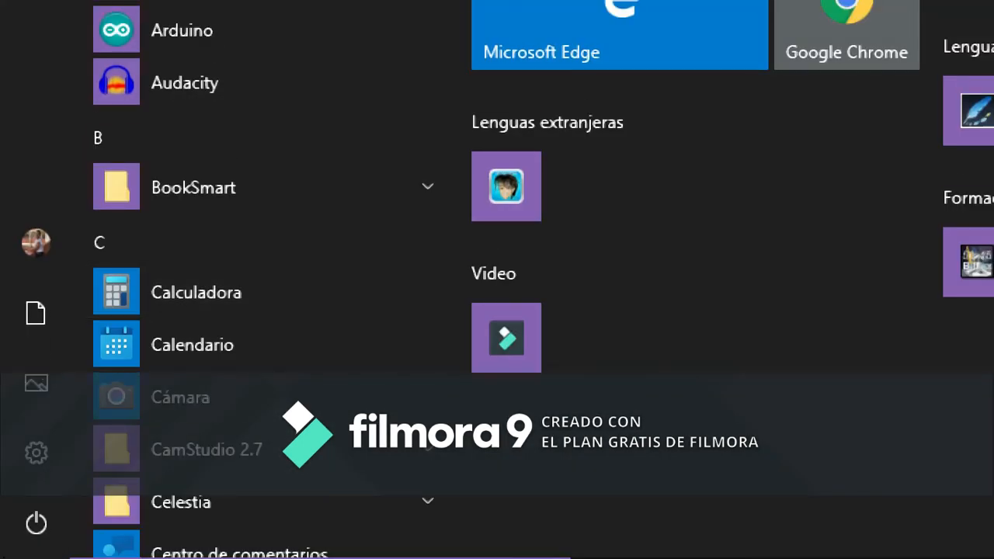
{"action": "key", "text": "Escape"}
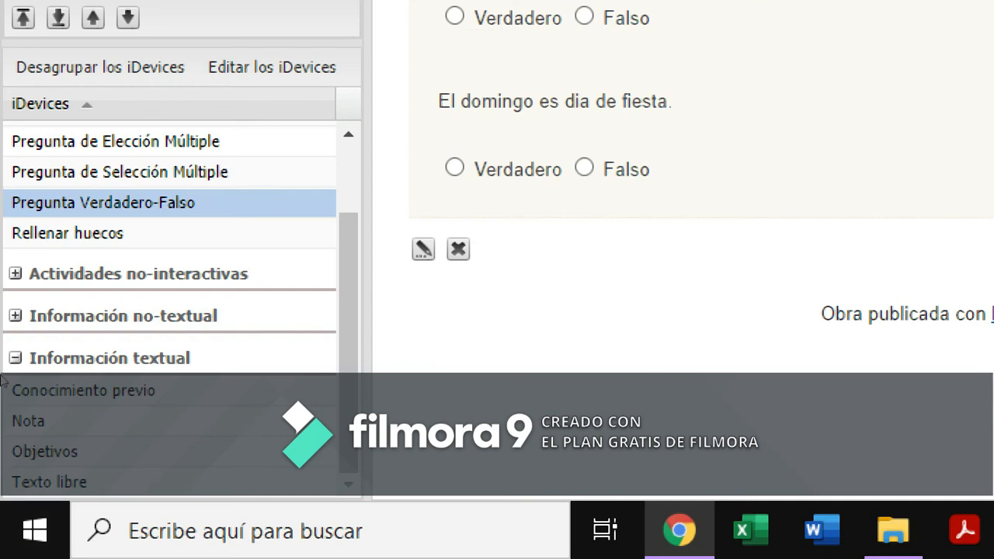
Collapse the Información textual and Actividades interactivas groups in the iDevices list.
{"action": "scroll", "coordinate": [44, 462], "scroll_direction": "up", "scroll_amount": 1}
{"action": "left_click", "coordinate": [43, 459]}
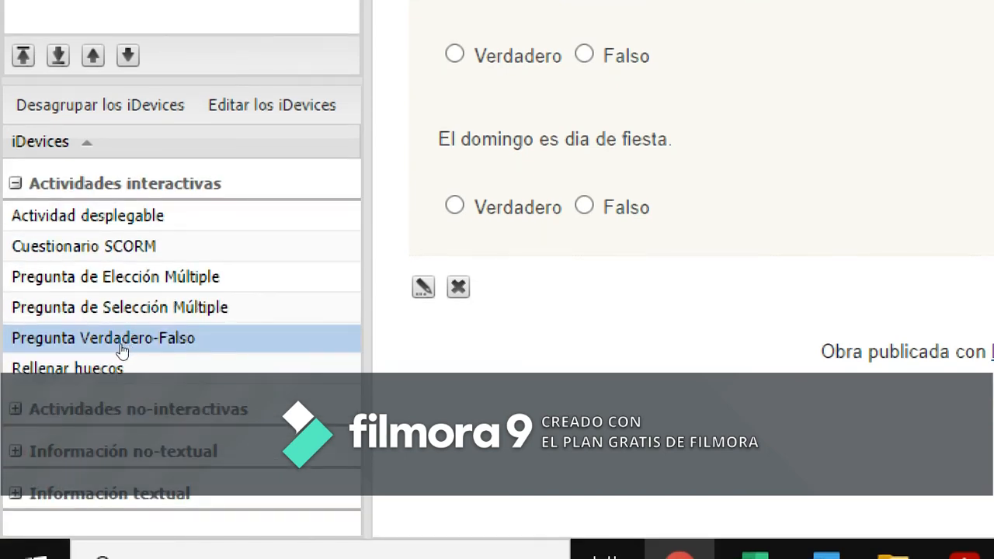
{"action": "left_click", "coordinate": [122, 351]}
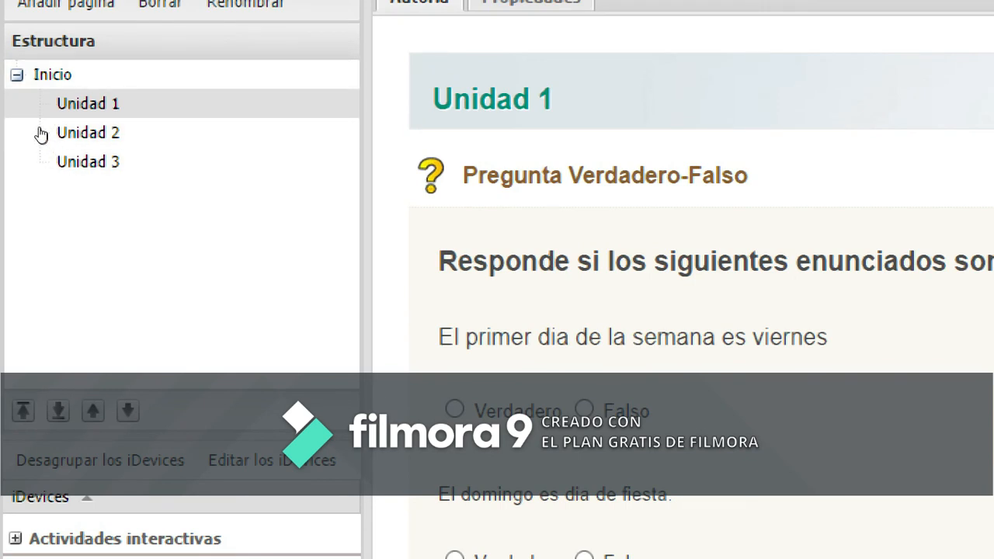
View the Inicio page, then return to the Unidad 1 page.
{"action": "left_click", "coordinate": [34, 122]}
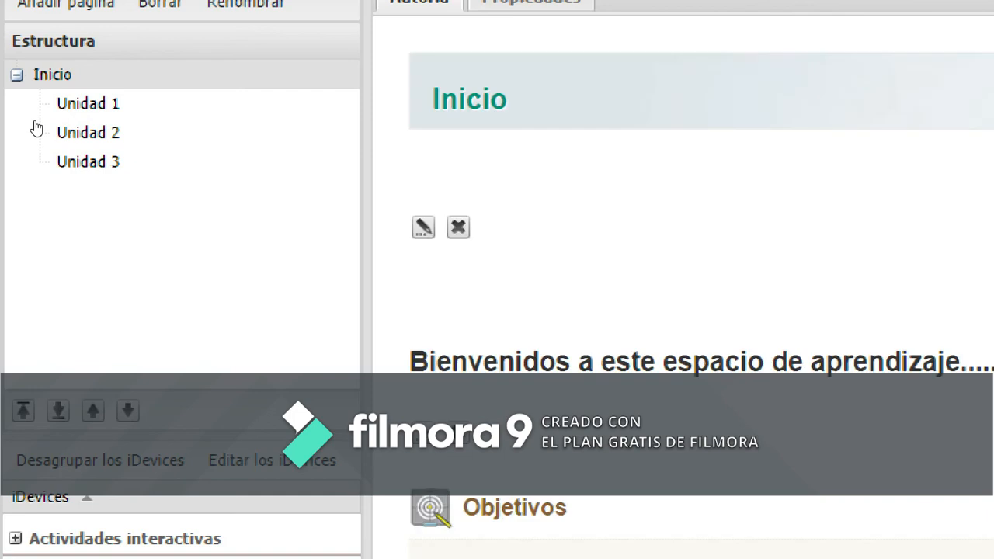
{"action": "left_click", "coordinate": [63, 134]}
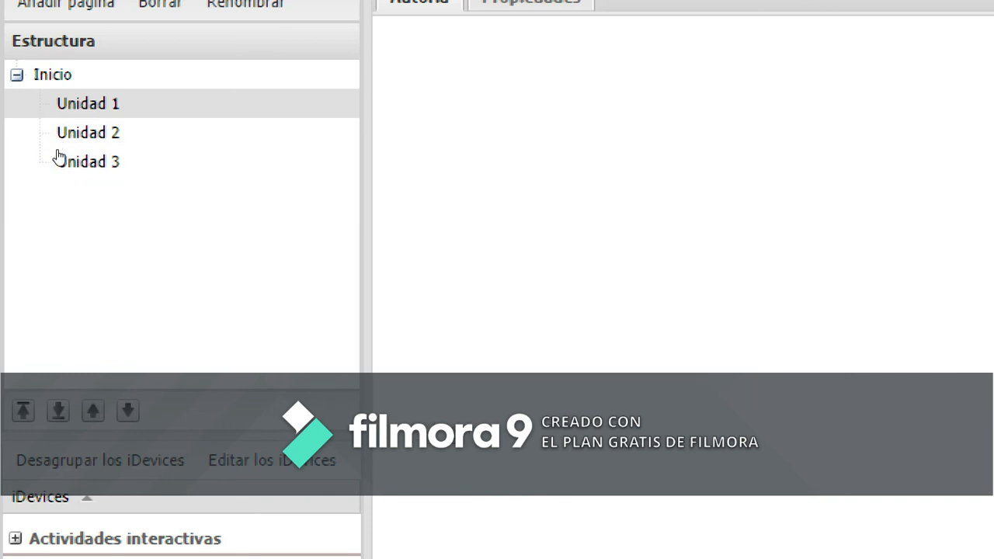
Show the true-false activity on the Unidad 1 page and expand the Actividades interactivas group in the iDevices list.
{"action": "left_click", "coordinate": [56, 138]}
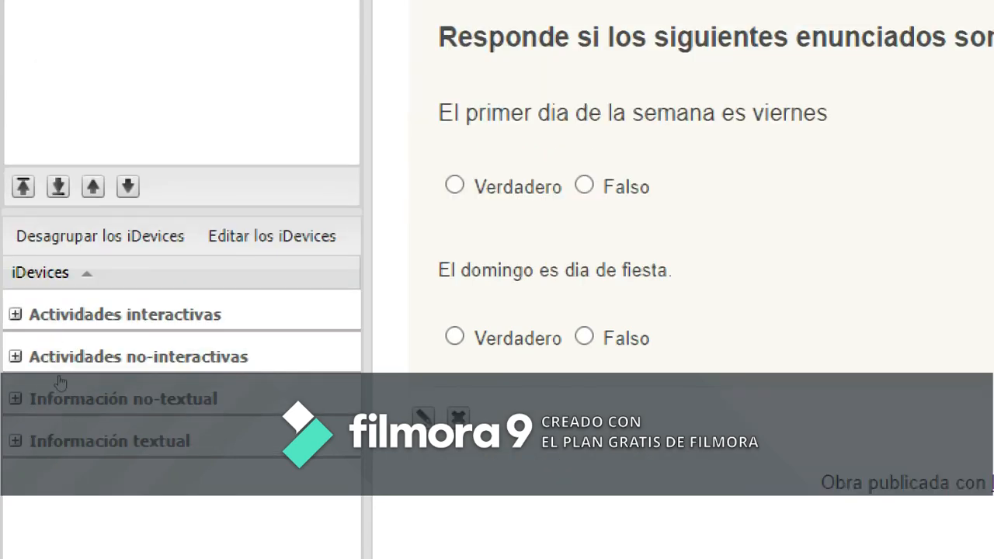
{"action": "left_click", "coordinate": [51, 358]}
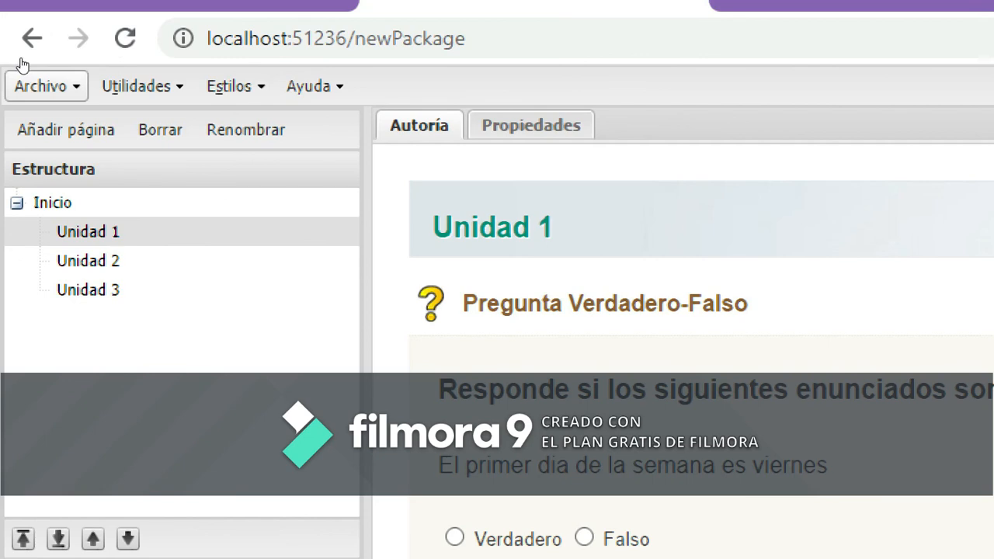
Look through the package styles available under Estilos without applying any of them.
{"action": "left_click", "coordinate": [23, 74]}
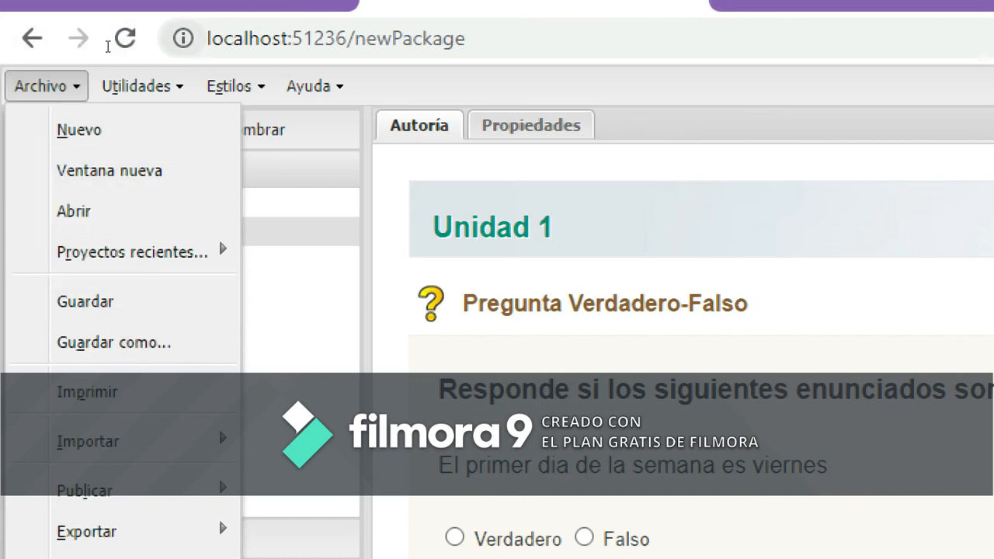
{"action": "key", "text": "Right"}
{"action": "key", "text": "Right"}
{"action": "key", "text": "Down"}
{"action": "key", "text": "Down"}
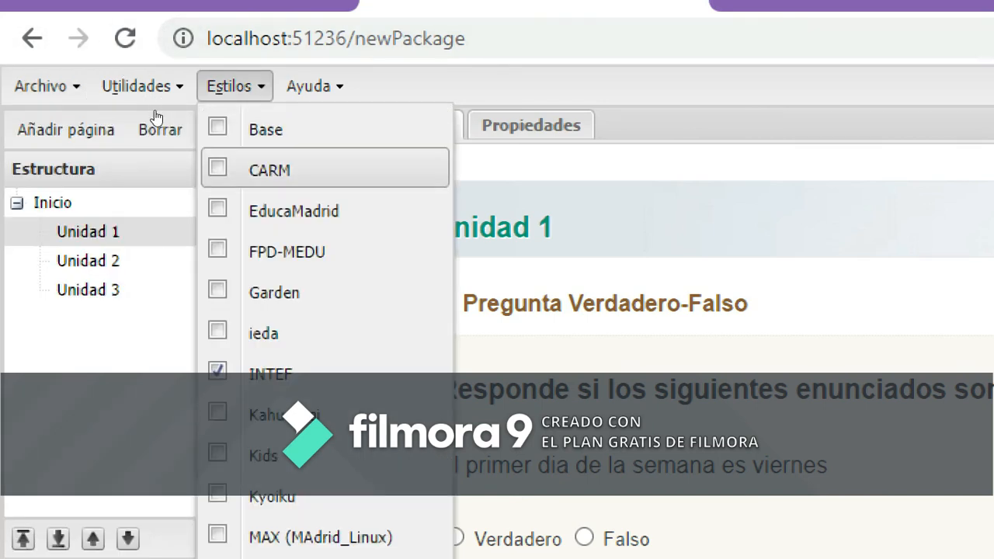
{"action": "key", "text": "Up"}
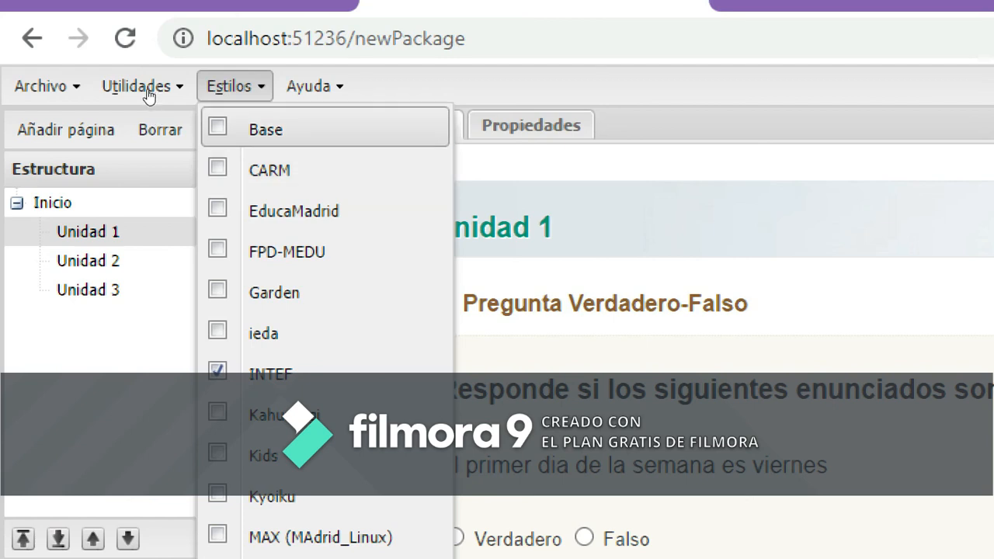
{"action": "key", "text": "Down"}
{"action": "key", "text": "Down"}
{"action": "key", "text": "Down"}
{"action": "key", "text": "Down"}
{"action": "key", "text": "Down"}
{"action": "key", "text": "Down"}
{"action": "key", "text": "Down"}
{"action": "key", "text": "Down"}
{"action": "key", "text": "Down"}
{"action": "key", "text": "Down"}
{"action": "key", "text": "Down"}
{"action": "key", "text": "Down"}
{"action": "key", "text": "Down"}
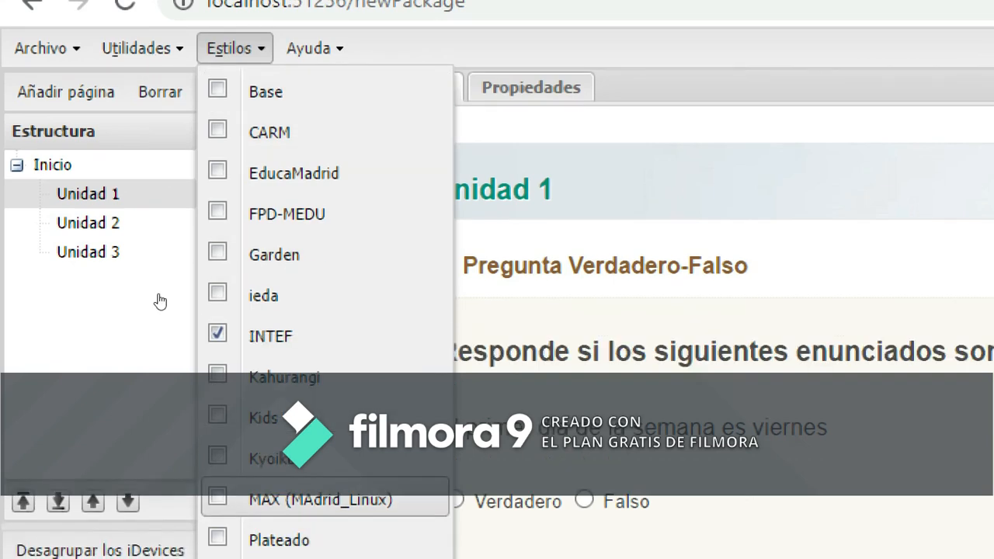
{"action": "key", "text": "Up"}
{"action": "key", "text": "Up"}
{"action": "key", "text": "Up"}
{"action": "key", "text": "Up"}
{"action": "key", "text": "Up"}
{"action": "key", "text": "Up"}
{"action": "key", "text": "Up"}
{"action": "key", "text": "Up"}
{"action": "key", "text": "Up"}
{"action": "key", "text": "Up"}
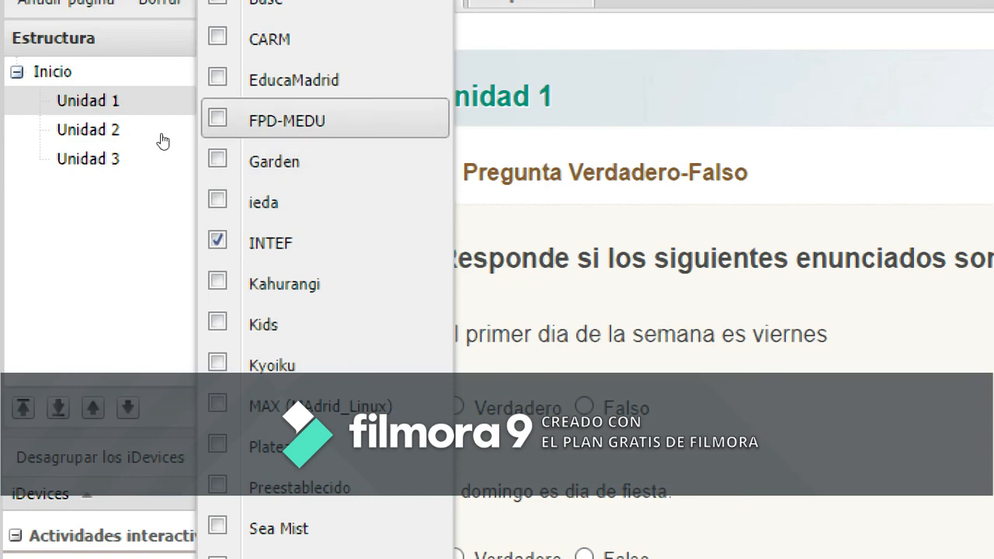
{"action": "left_click", "coordinate": [354, 189]}
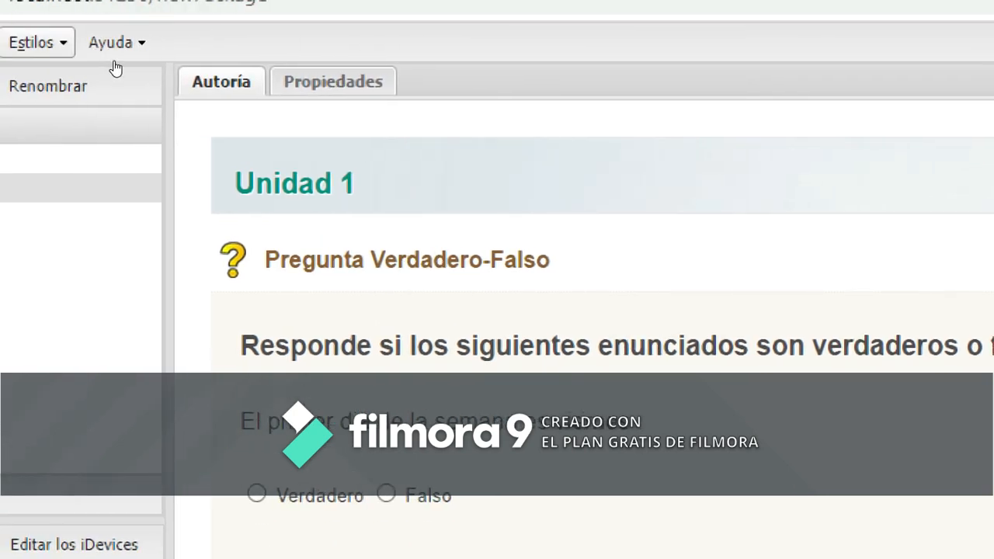
Try the Kids style on the package, and replace it with the style that has blue headings and rounded light-blue activity boxes.
{"action": "left_click", "coordinate": [45, 44]}
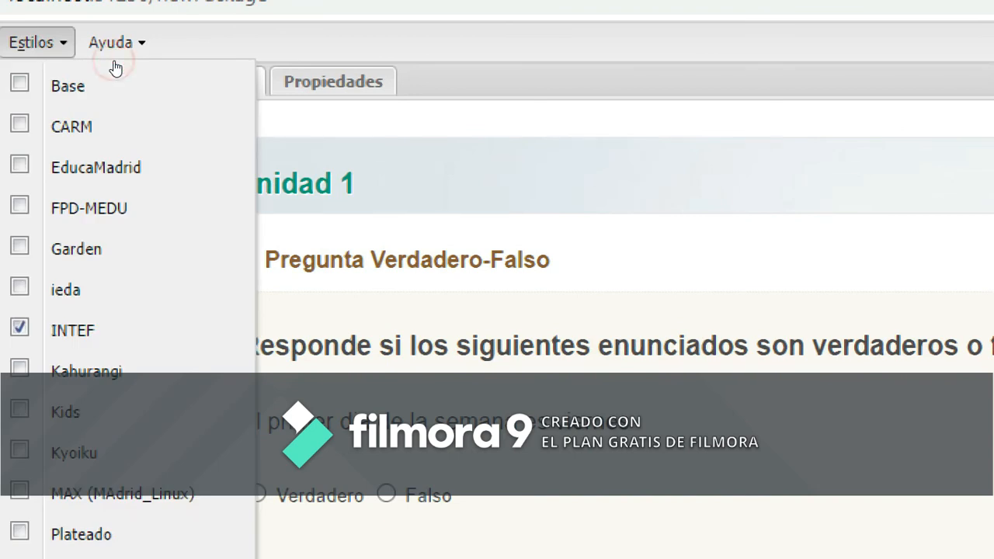
{"action": "left_click", "coordinate": [150, 254]}
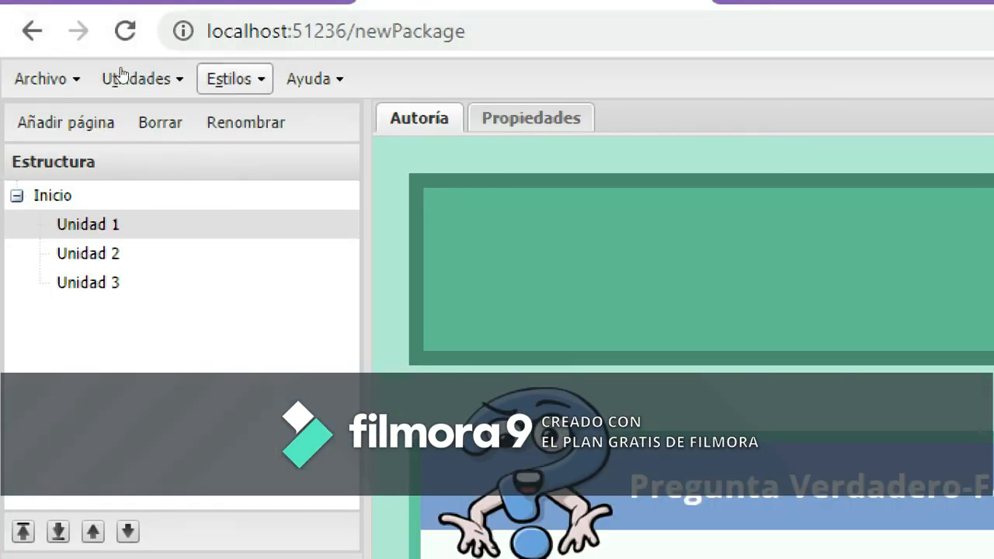
{"action": "left_click", "coordinate": [235, 78]}
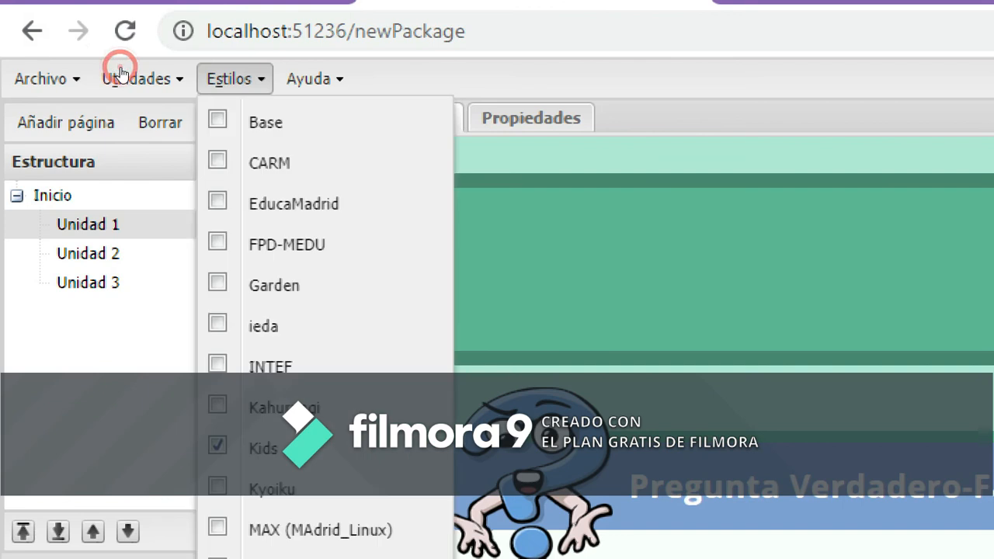
{"action": "left_click", "coordinate": [154, 152]}
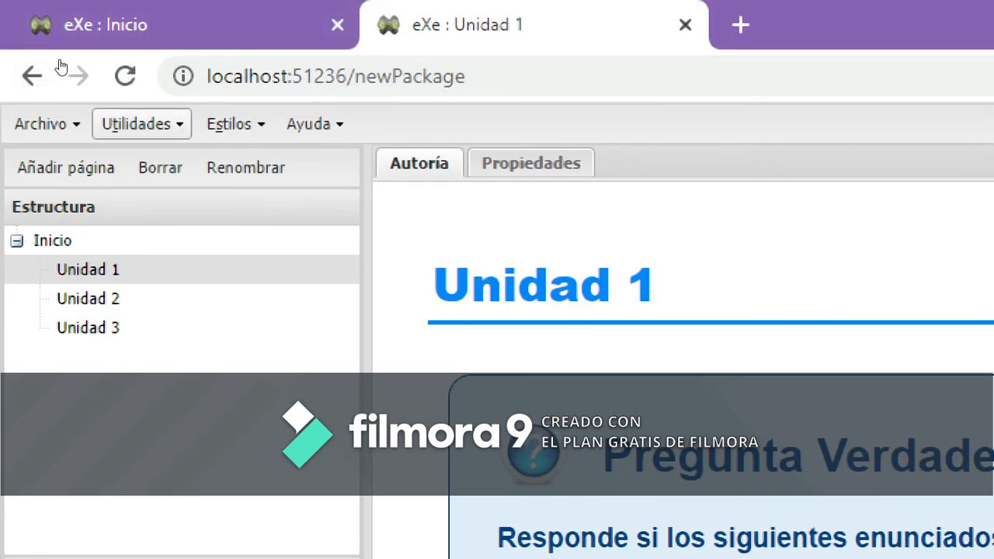
Preview the package in the browser, view its Unidad 1 page, and return to the eXe editing page.
{"action": "left_click", "coordinate": [141, 124]}
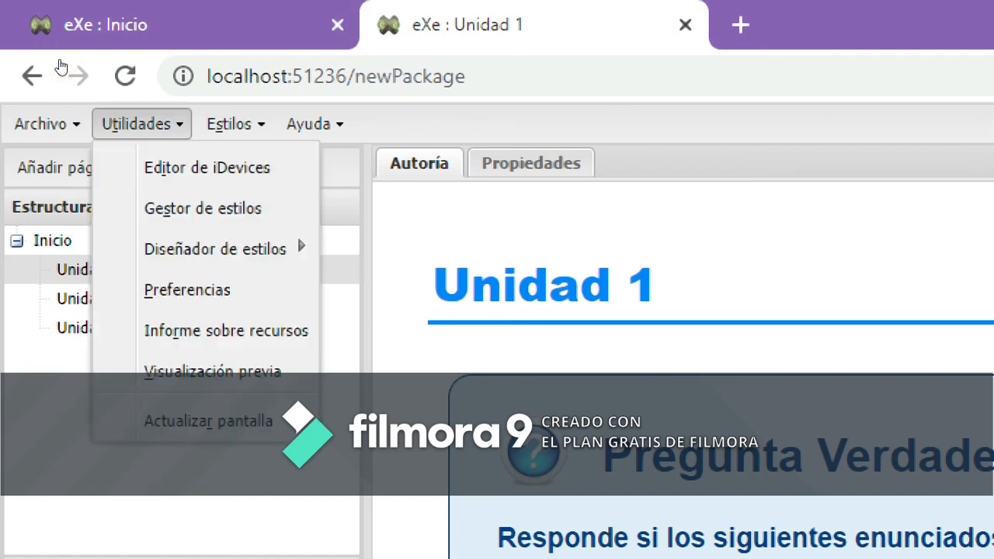
{"action": "left_click", "coordinate": [108, 185]}
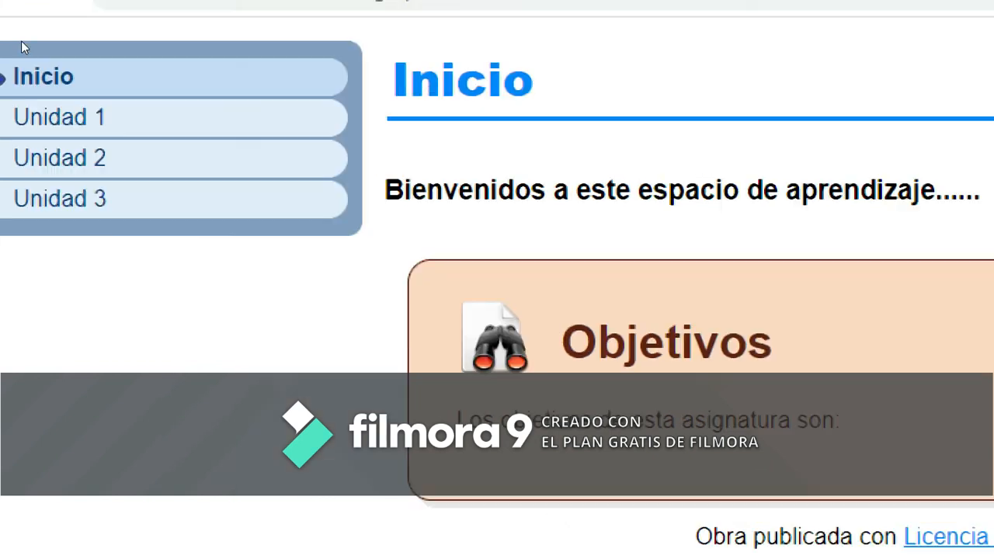
{"action": "left_click", "coordinate": [66, 105]}
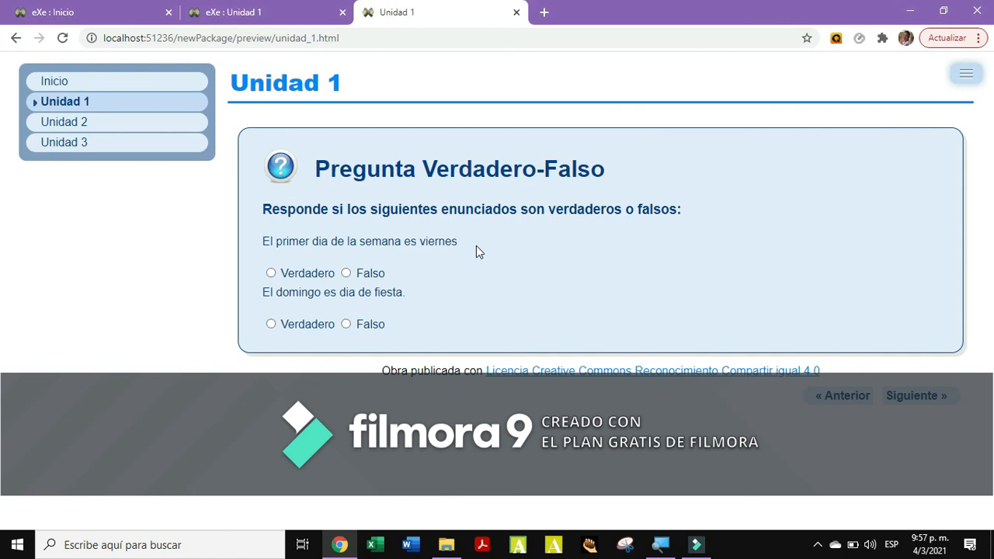
{"action": "left_click", "coordinate": [278, 8]}
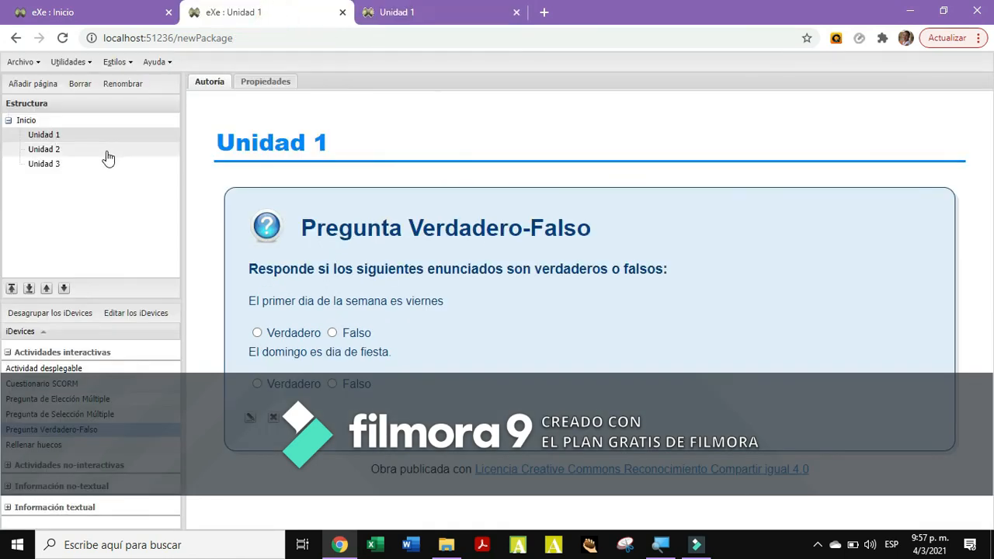
Collapse the Actividades interactivas group and examine the iDevices under Información no-textual, collapsing that group again.
{"action": "left_click", "coordinate": [89, 352]}
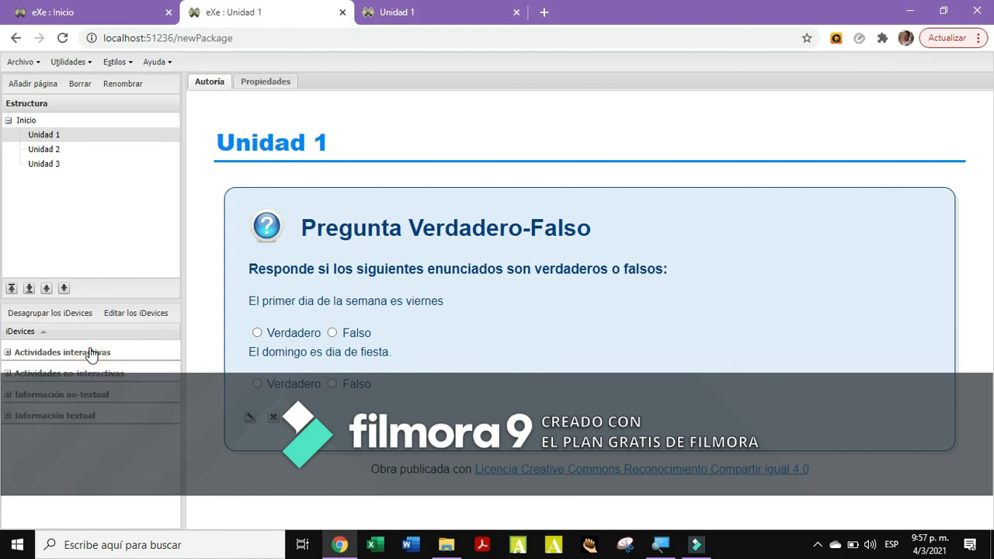
{"action": "left_click", "coordinate": [78, 395]}
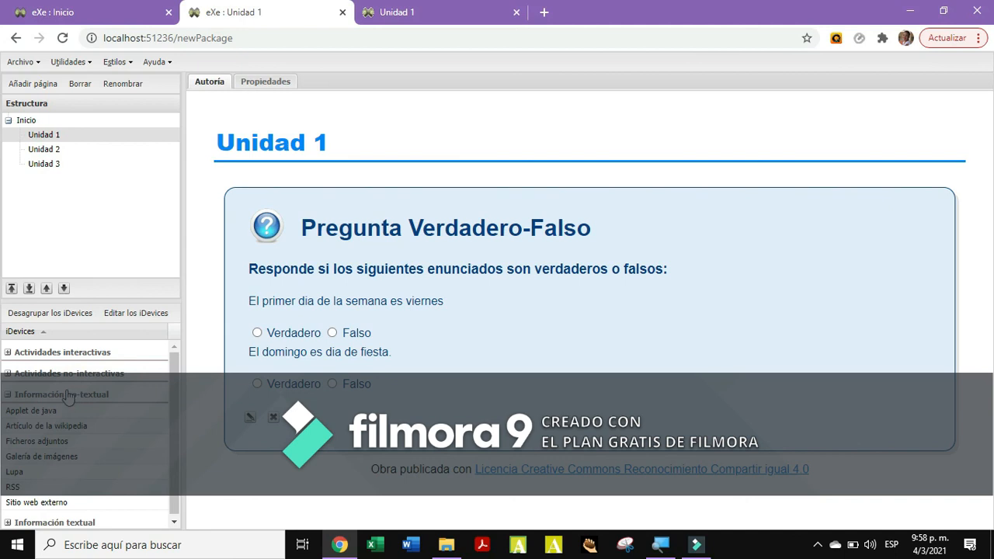
{"action": "left_click", "coordinate": [68, 395]}
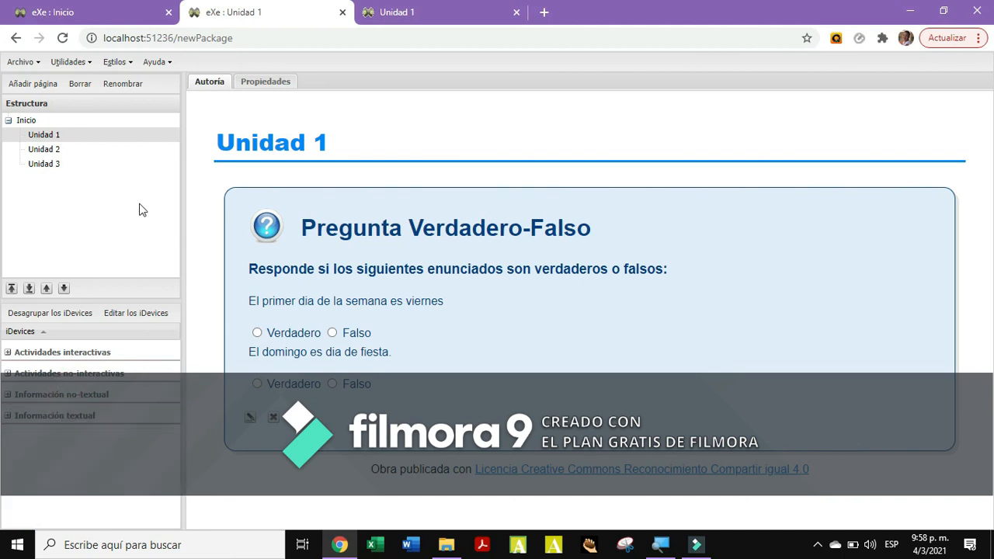